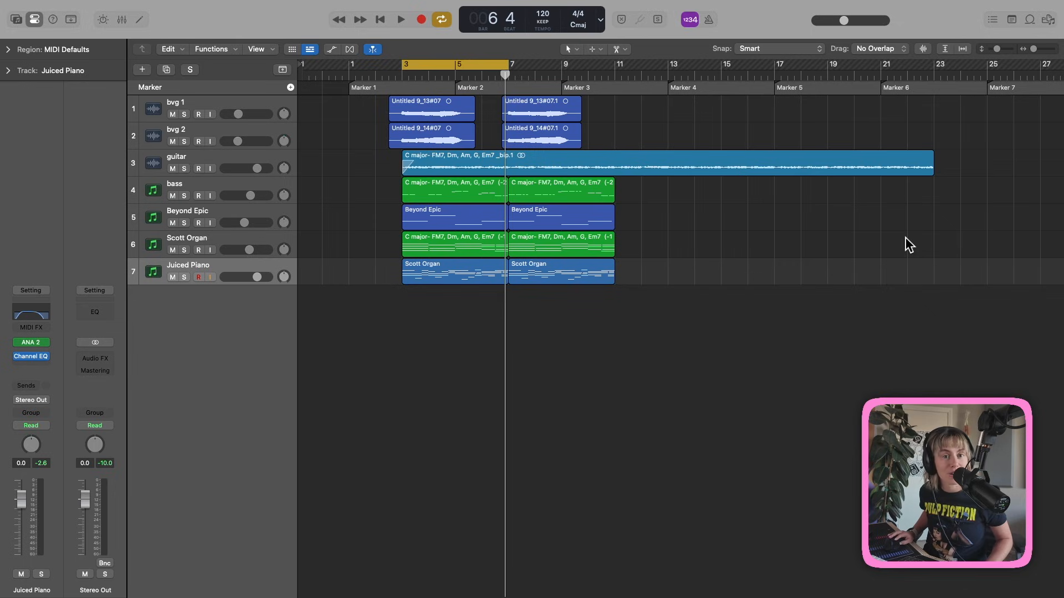
Play back the bars 3–7 cycle of the seven-track pop arrangement, then stop.
key(space)
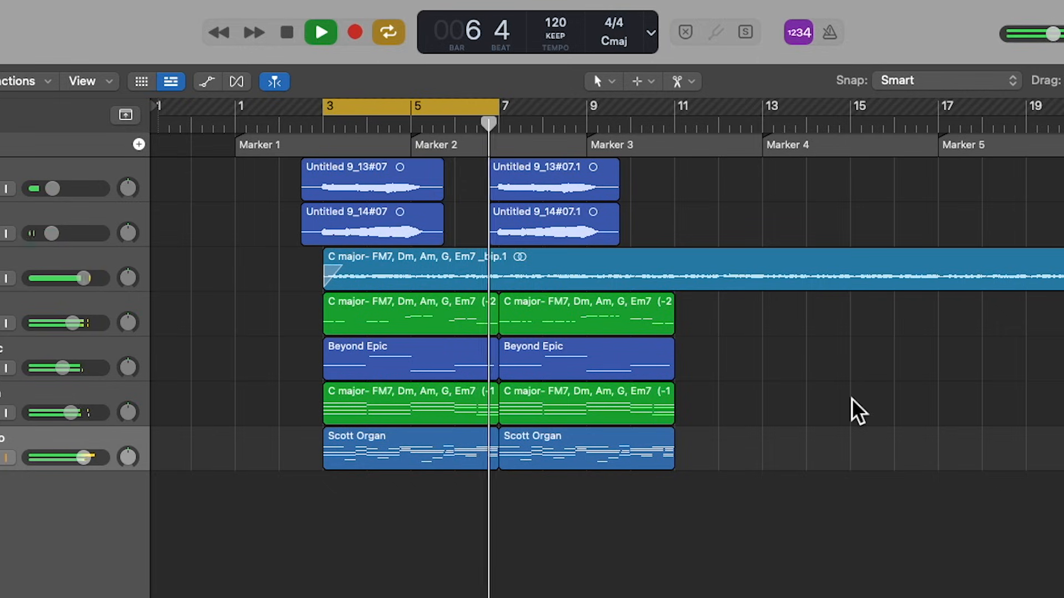
key(space)
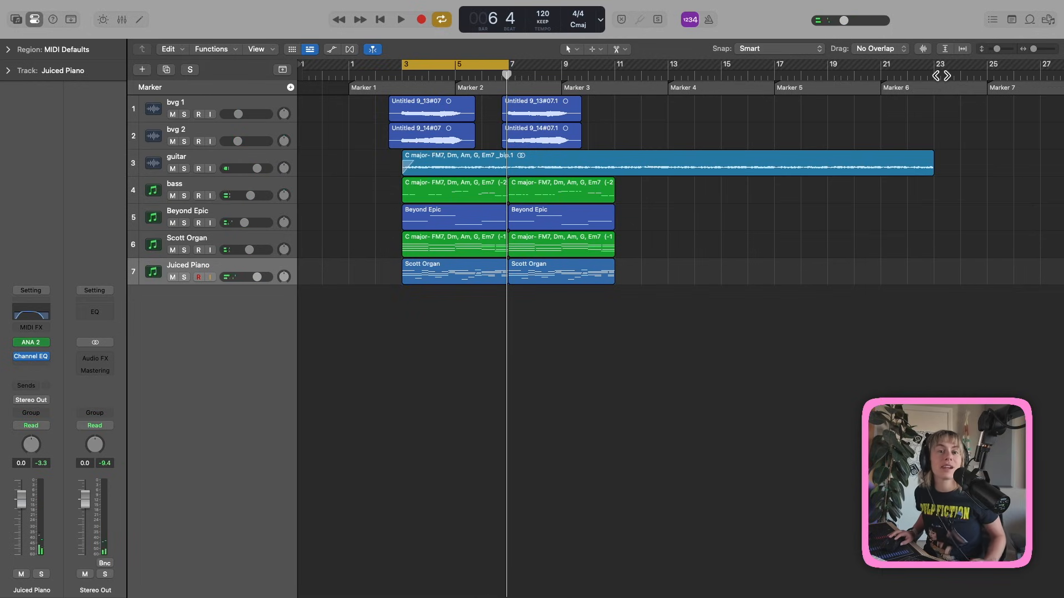
Search the Apple Loops browser for 'drums' and preview 60s Shuffle Drumset 11.
key(o)
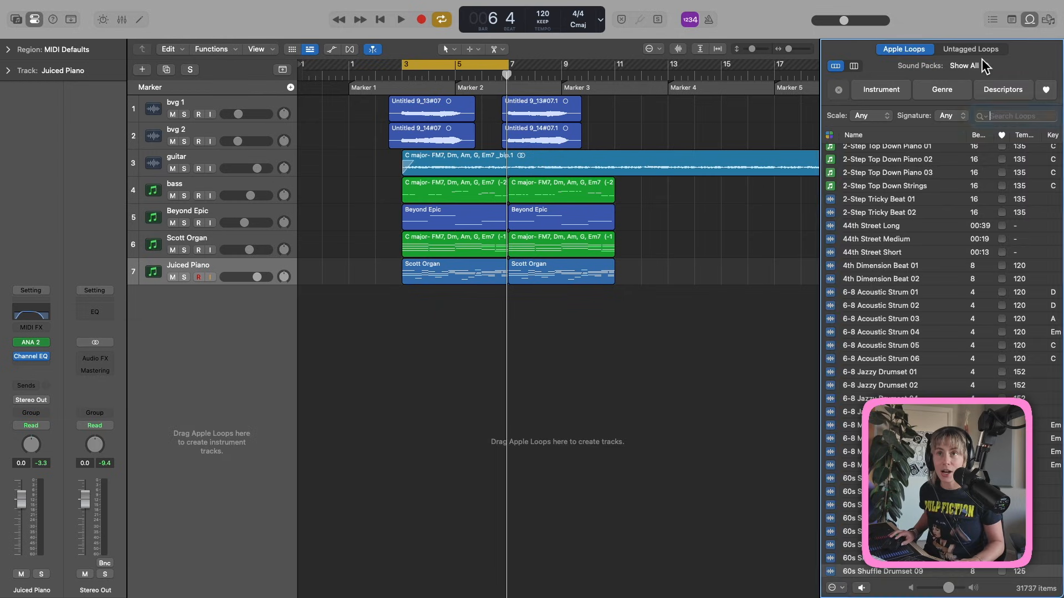
key(o)
click(1028, 20)
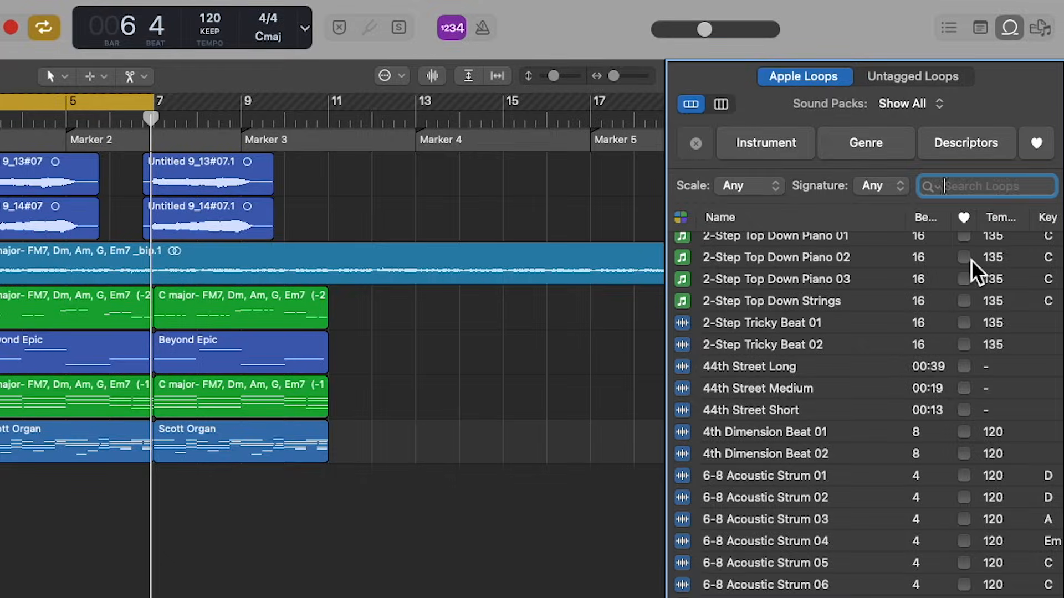
text(drums)
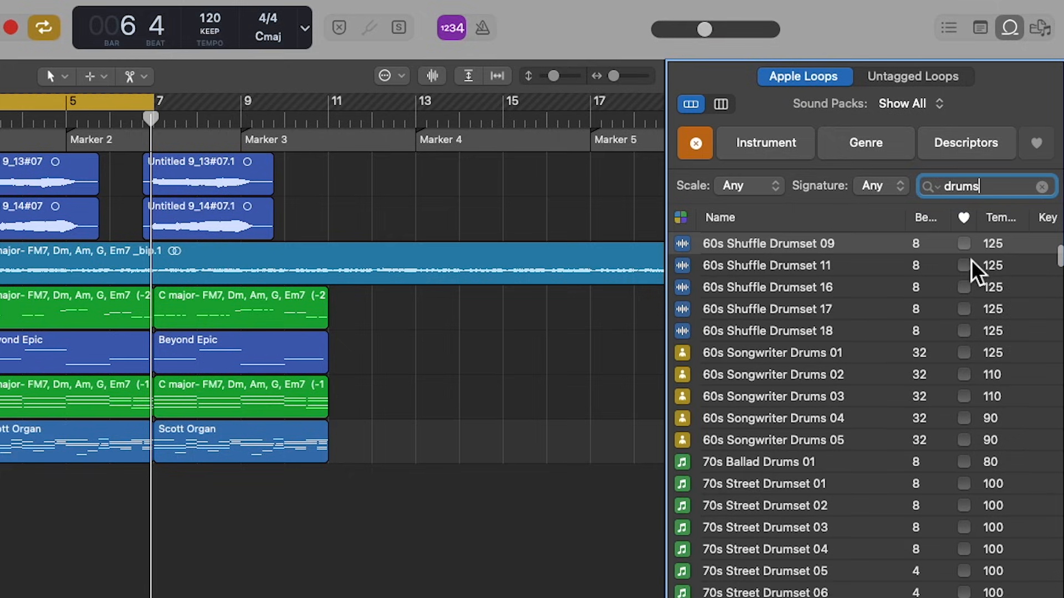
click(1041, 187)
click(786, 152)
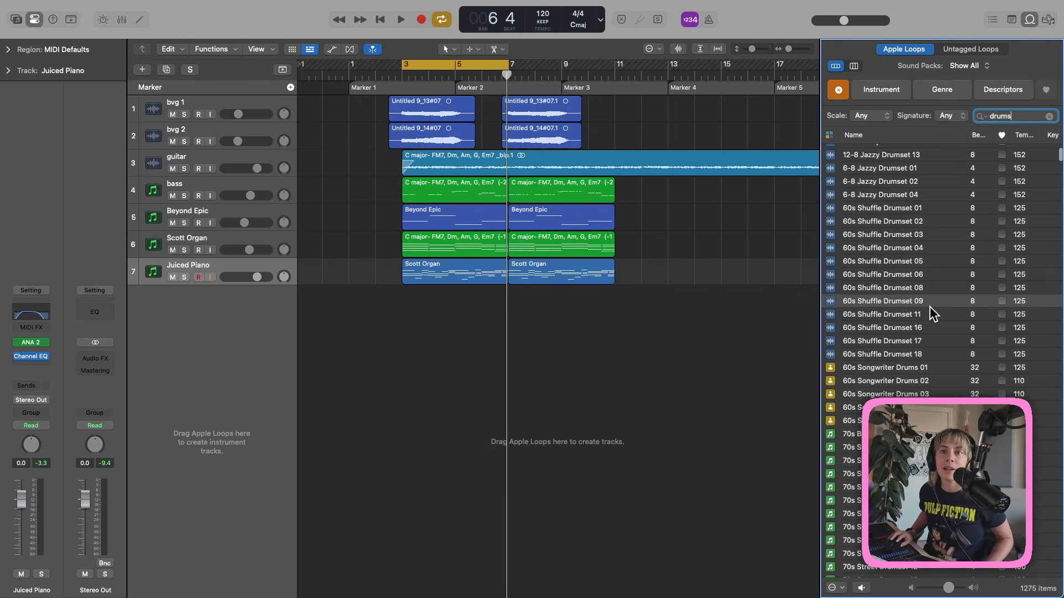
click(880, 316)
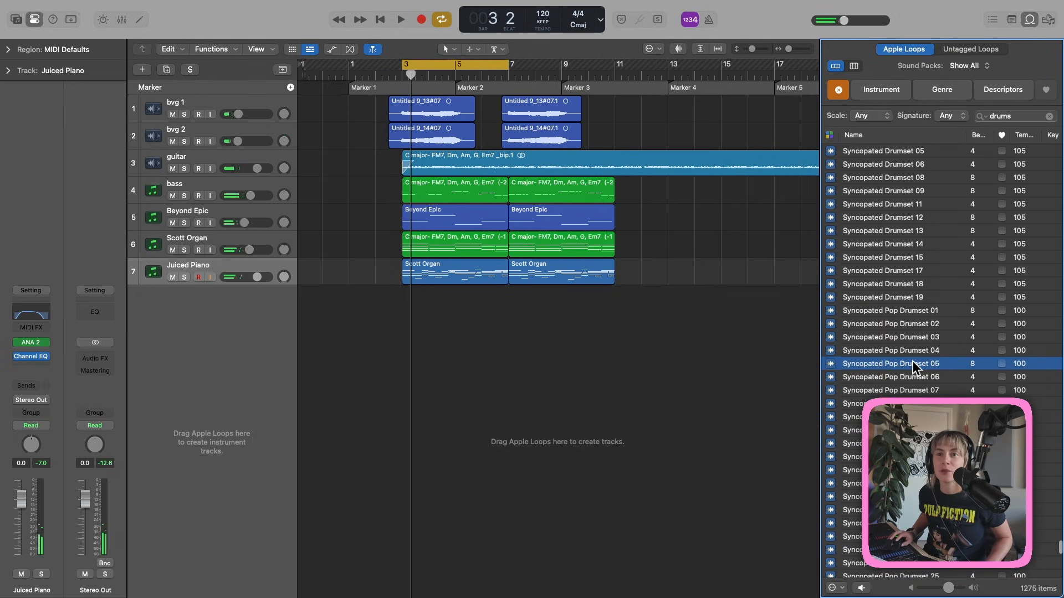
Add Syncopated Pop Drumset 05 as a new track at bar 3 and audition it.
drag(913, 366, 408, 302)
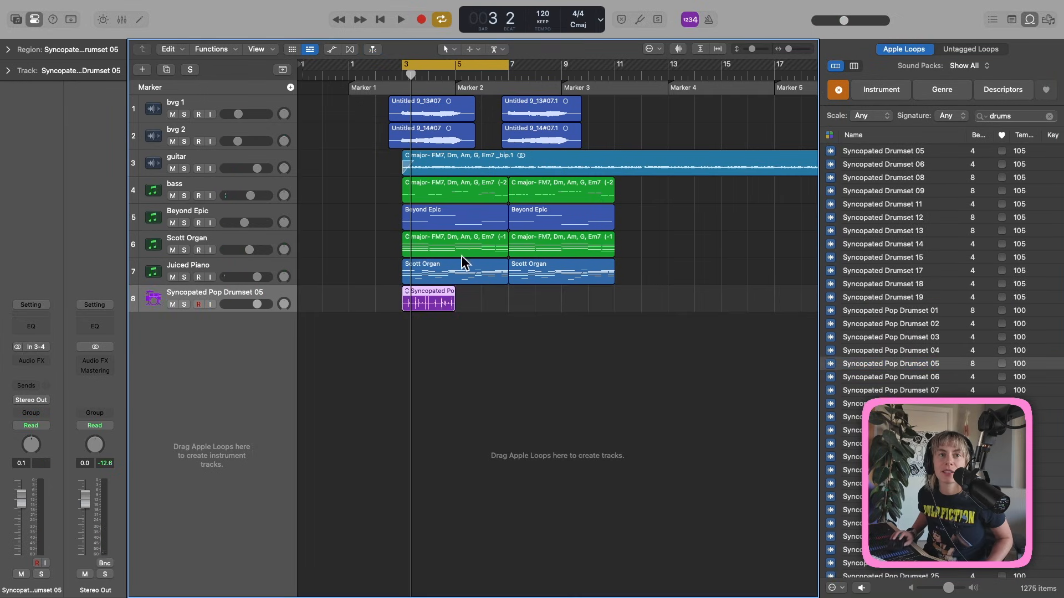
key(space)
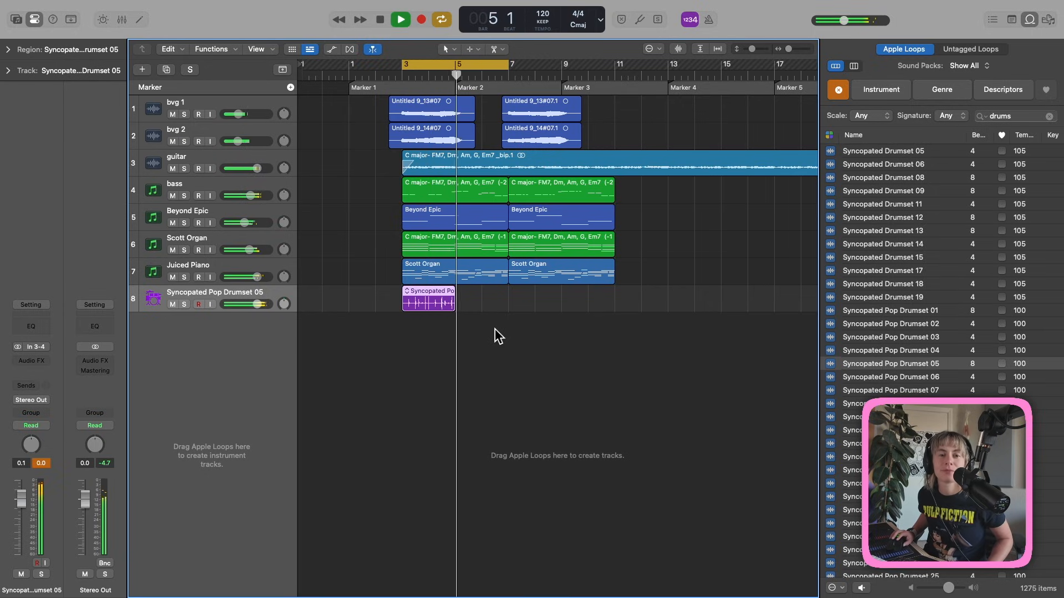
key(space)
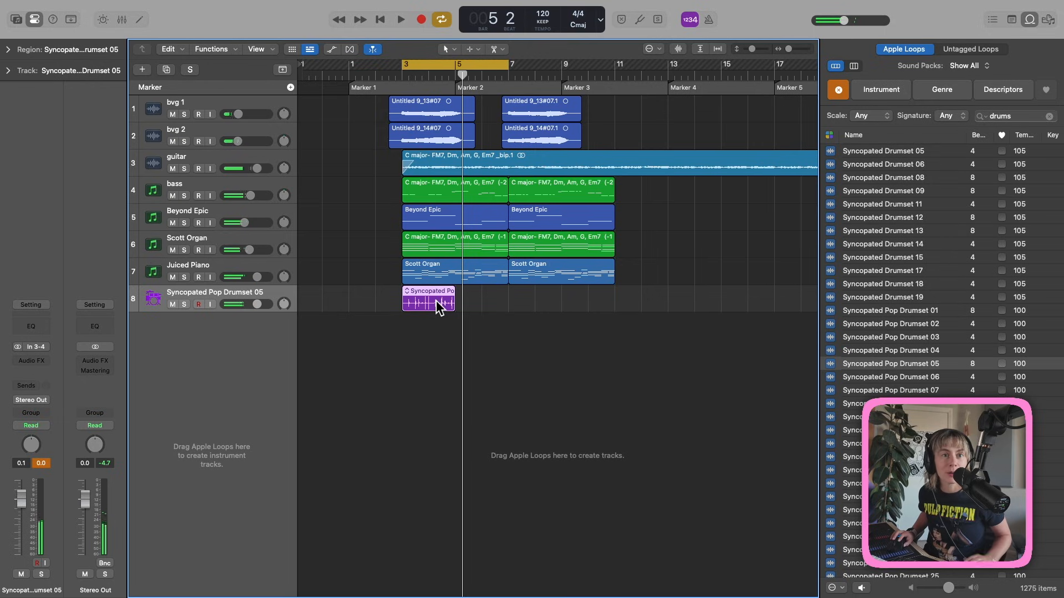
Repeat the drum region through bar 11 and swap the second copy to Syncopated Pop Drumset 12.
key(super+r)
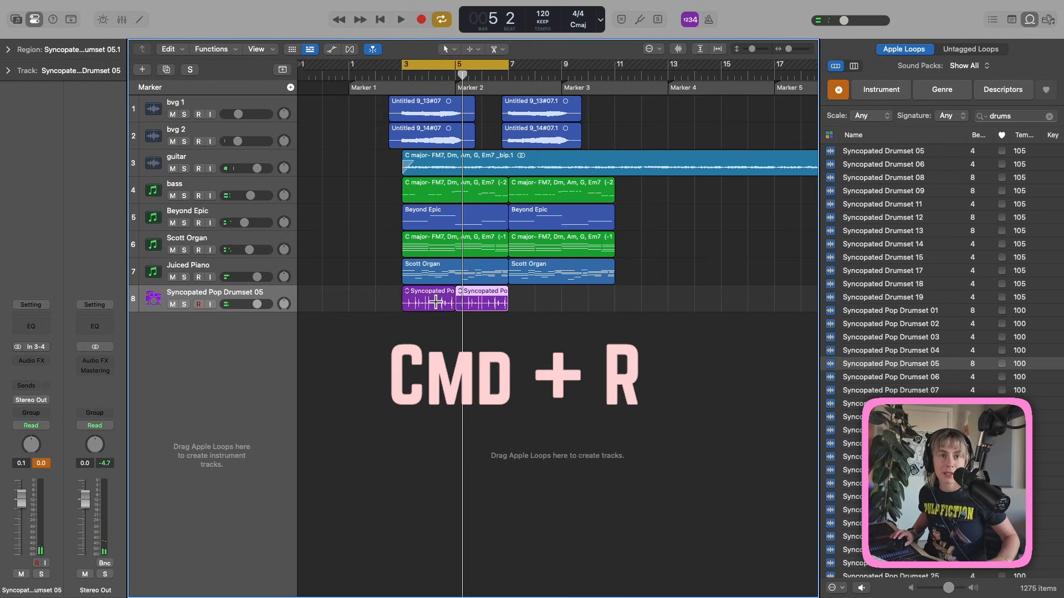
key(super+r)
key(super+r)
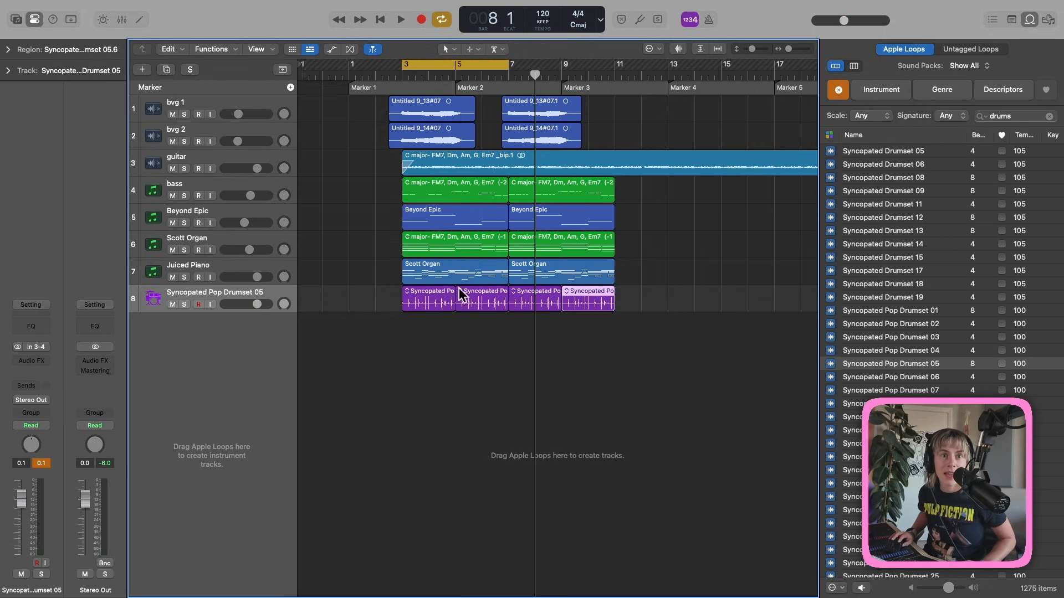
click(461, 292)
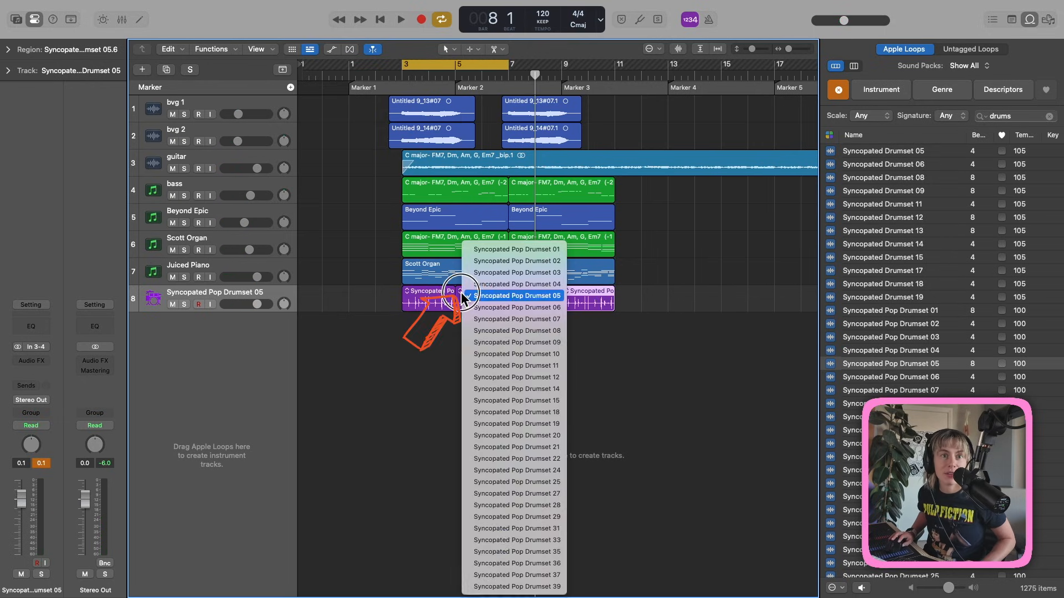
click(486, 378)
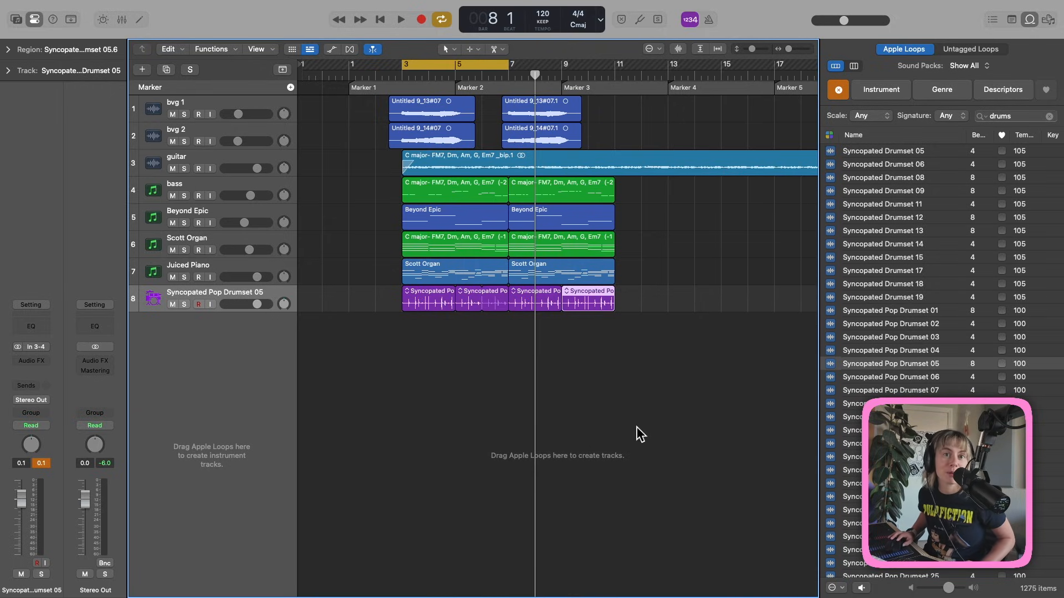
key(space)
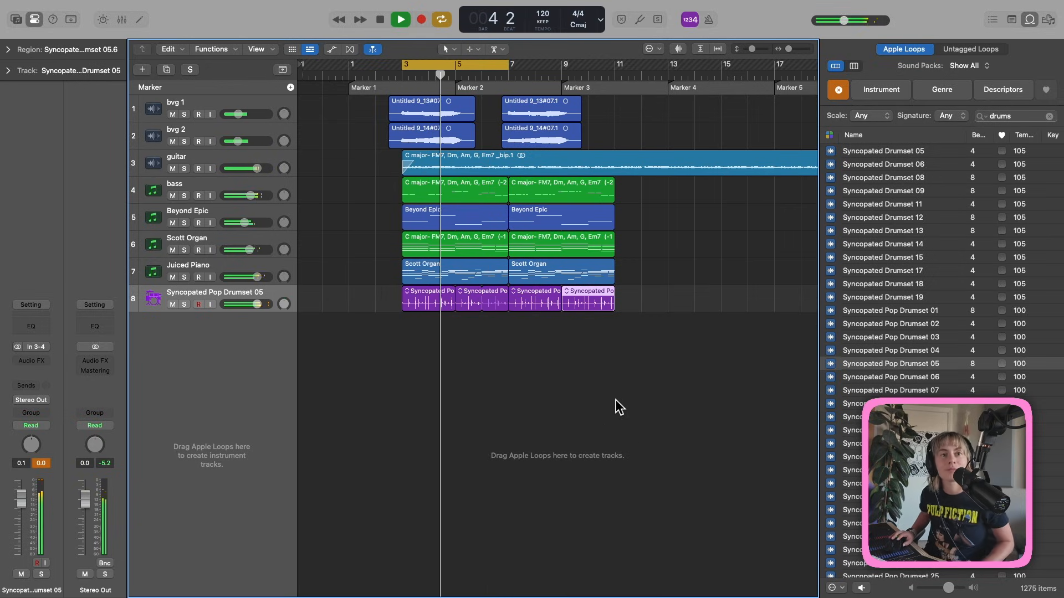
Stop playback, move the cycle range to bars 7–11, and select the bar-7 drum region.
key(space)
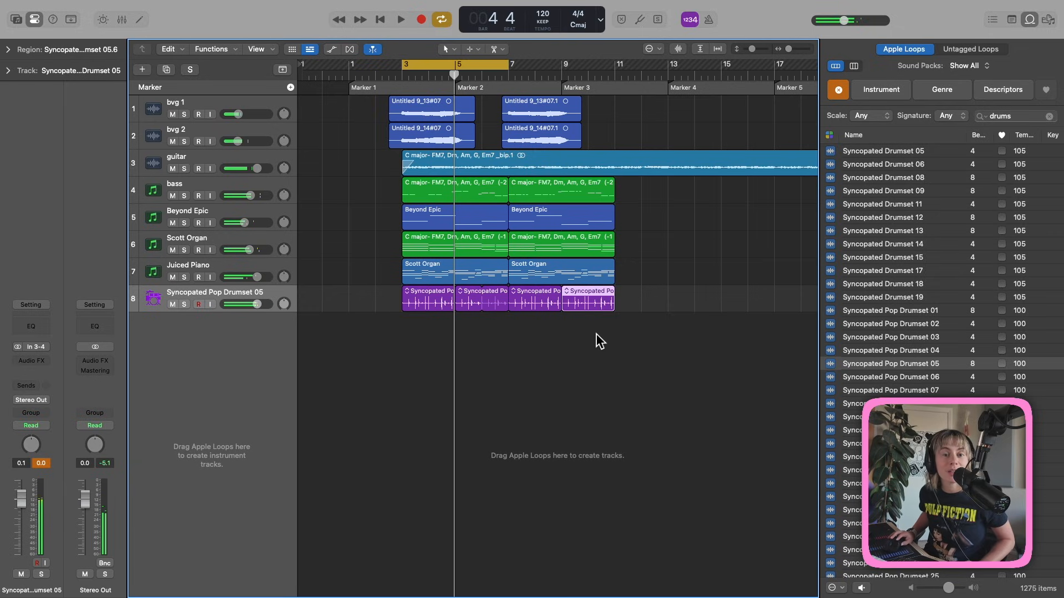
drag(475, 65, 581, 66)
click(534, 299)
Split the bar-7 drum region into separate hits with Remove Silence at about −31 dB.
double_click(534, 299)
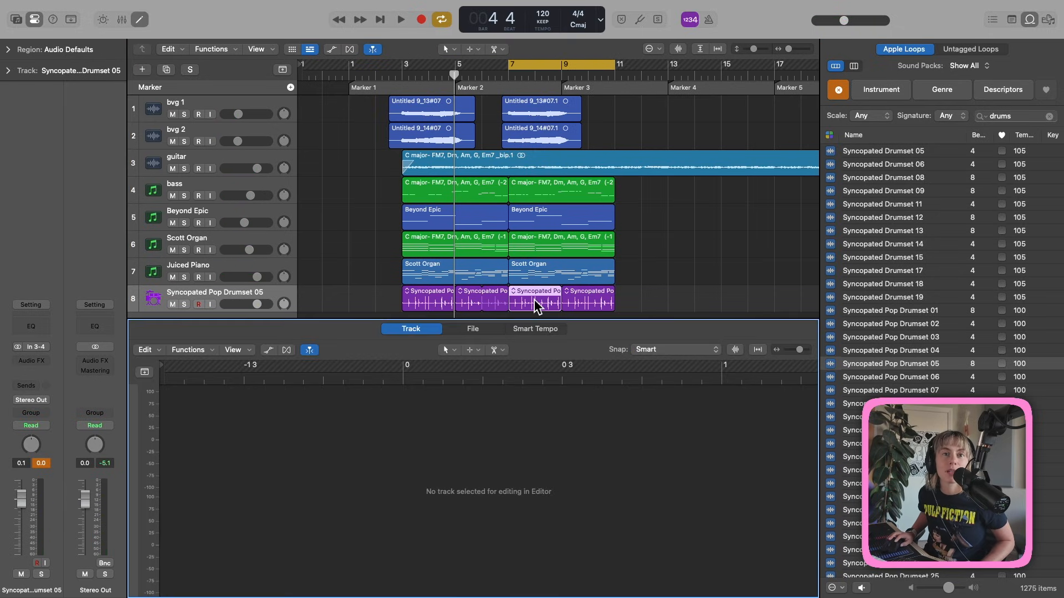
key(e)
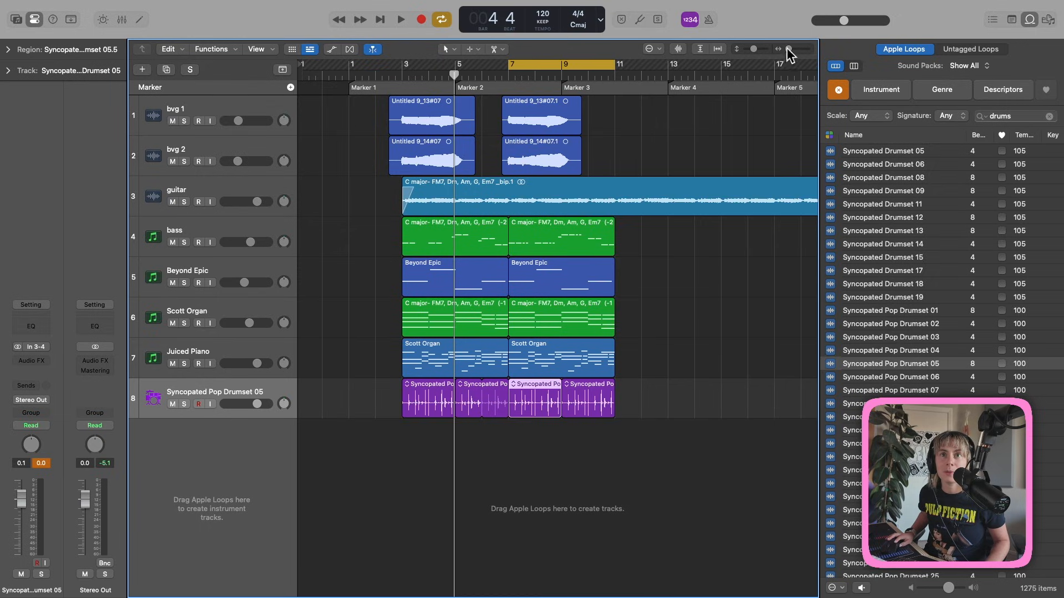
drag(789, 49, 796, 47)
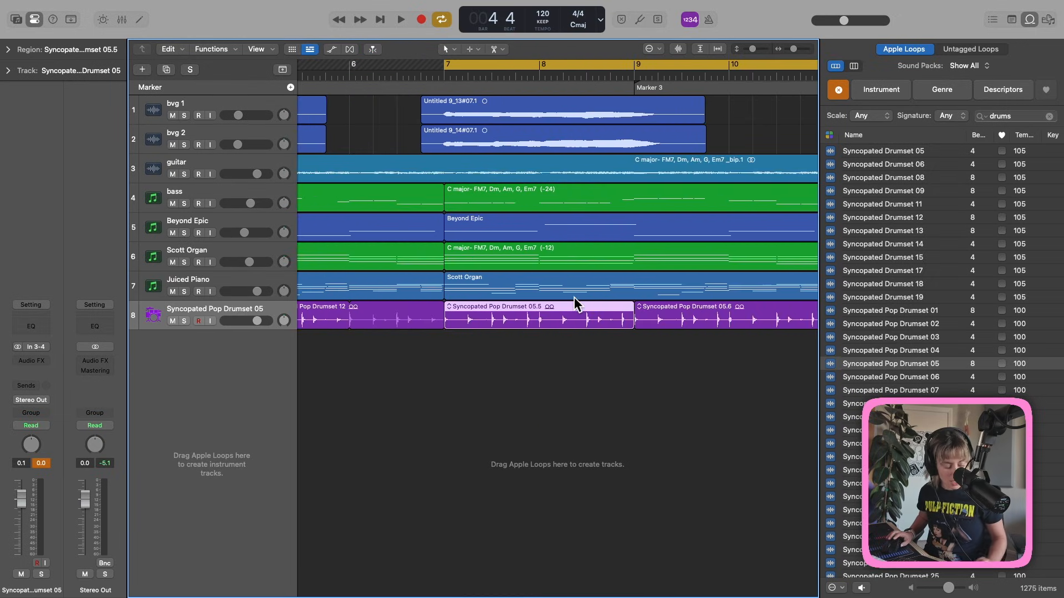
key(ctrl+x)
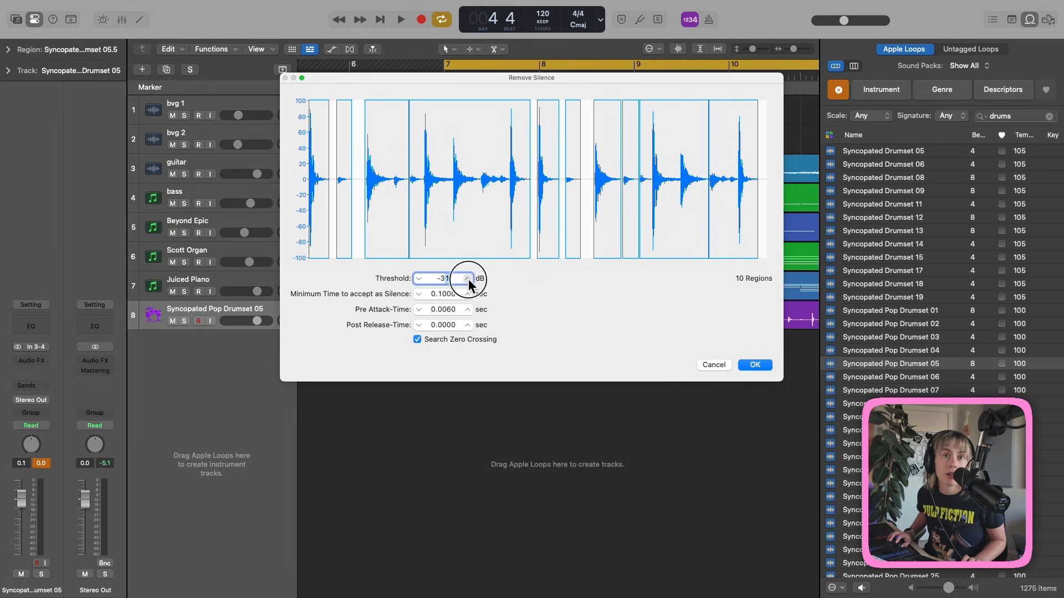
click(754, 365)
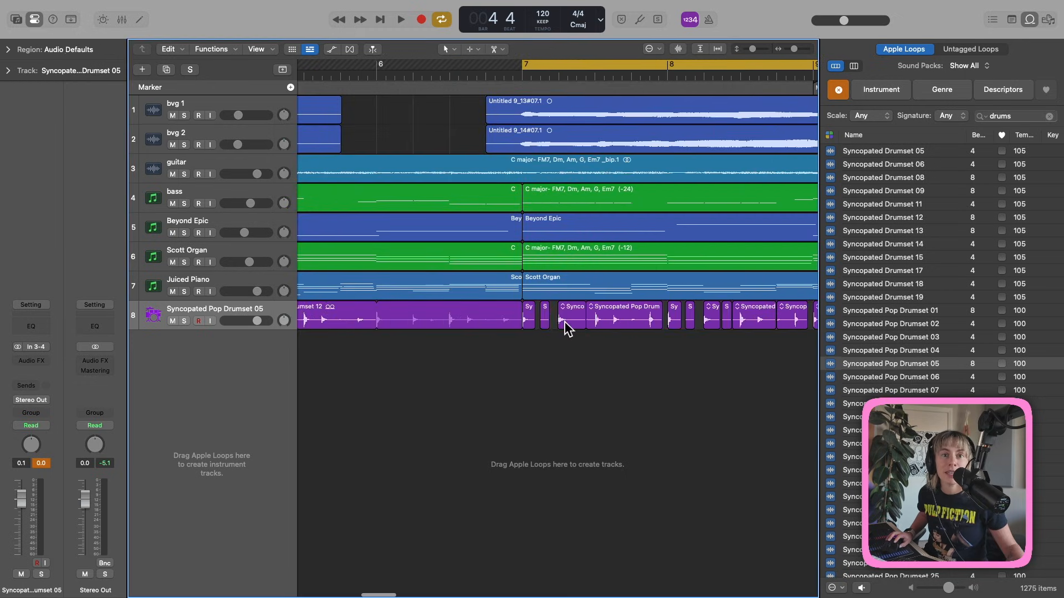
Solo the drum track and delete two unwanted slices around bar 7.
key(space)
key(s)
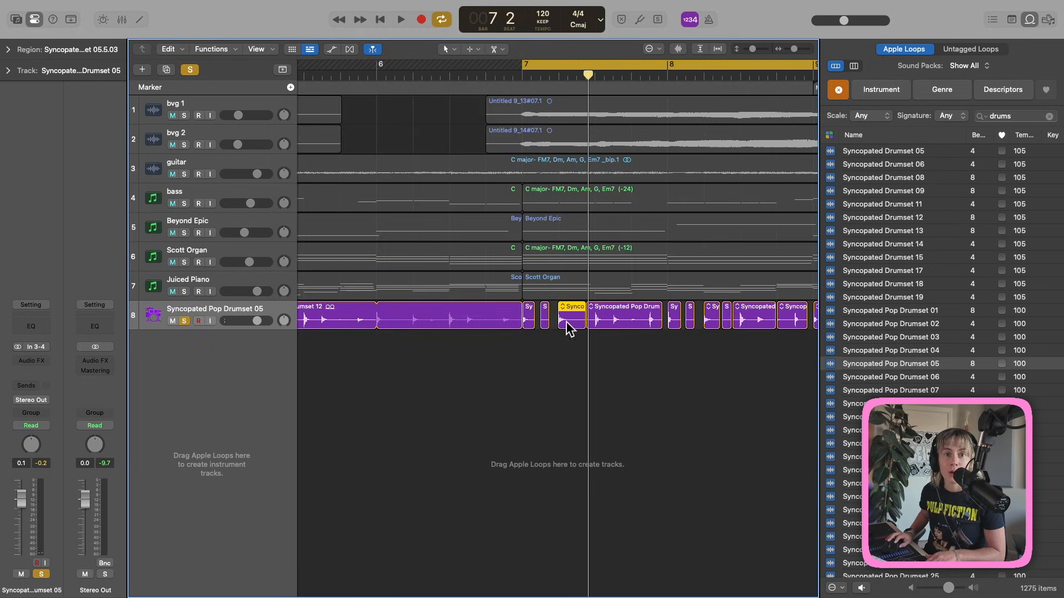
key(Delete)
click(544, 316)
key(Delete)
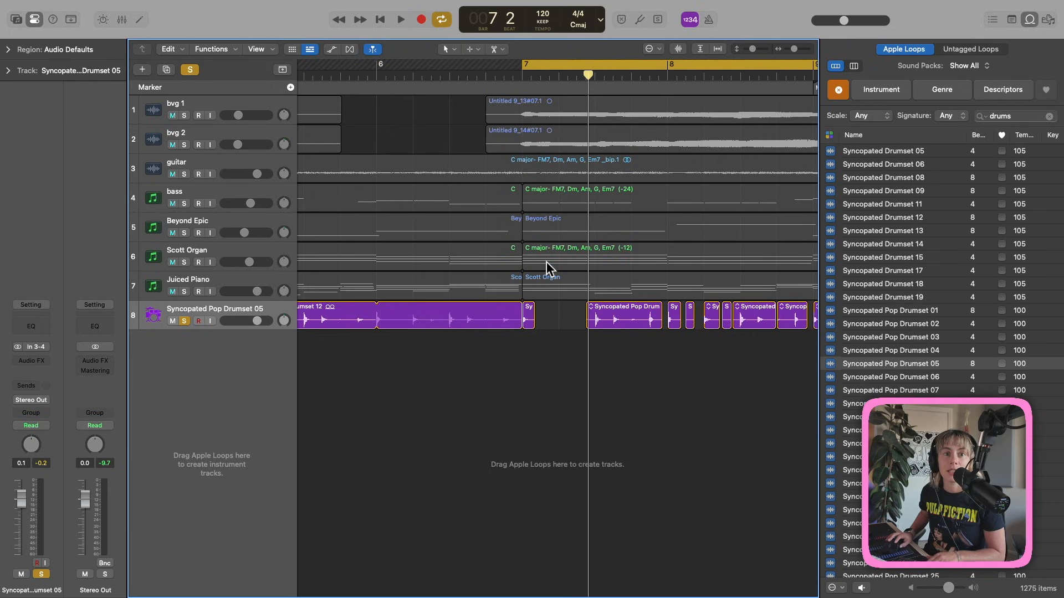
click(530, 316)
Copy small bar-7 slices to new positions, one onto a new Audio 5 track, and audition.
scroll(555, 363, up, 5)
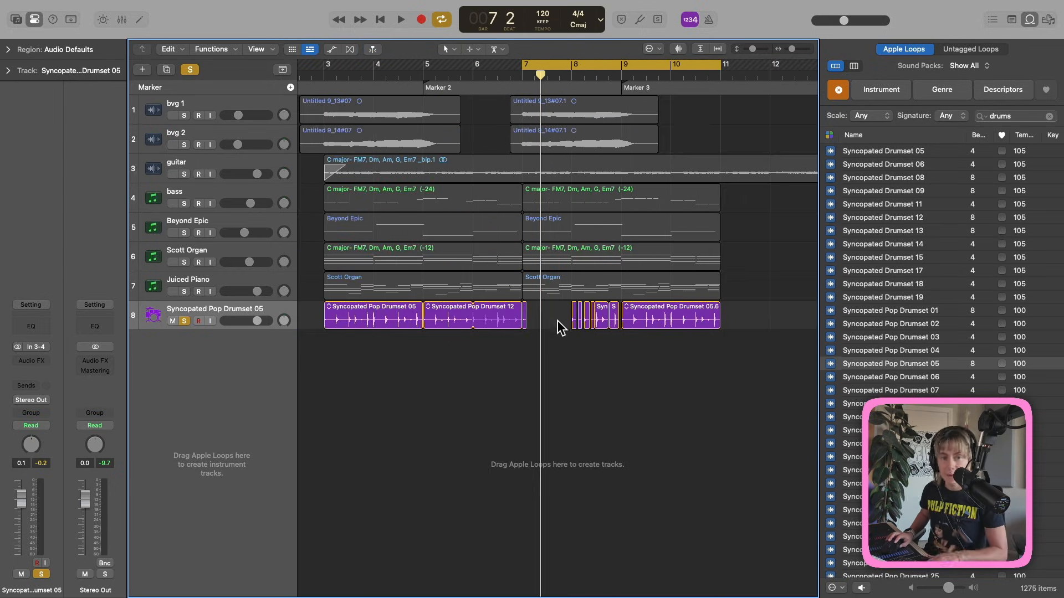
scroll(602, 274, up, 4)
click(505, 321)
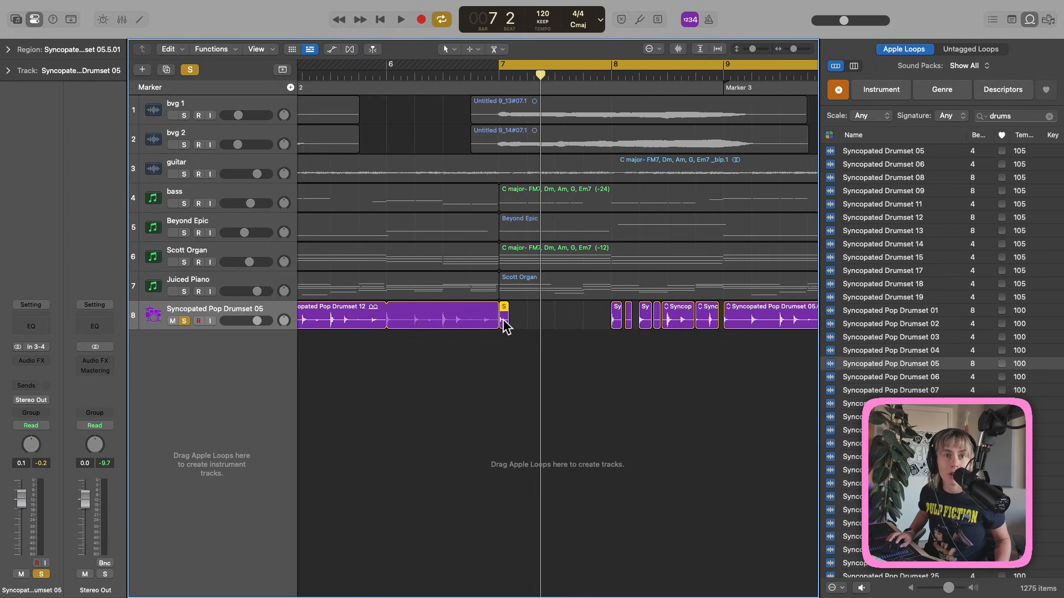
drag(503, 319, 588, 324)
key(space)
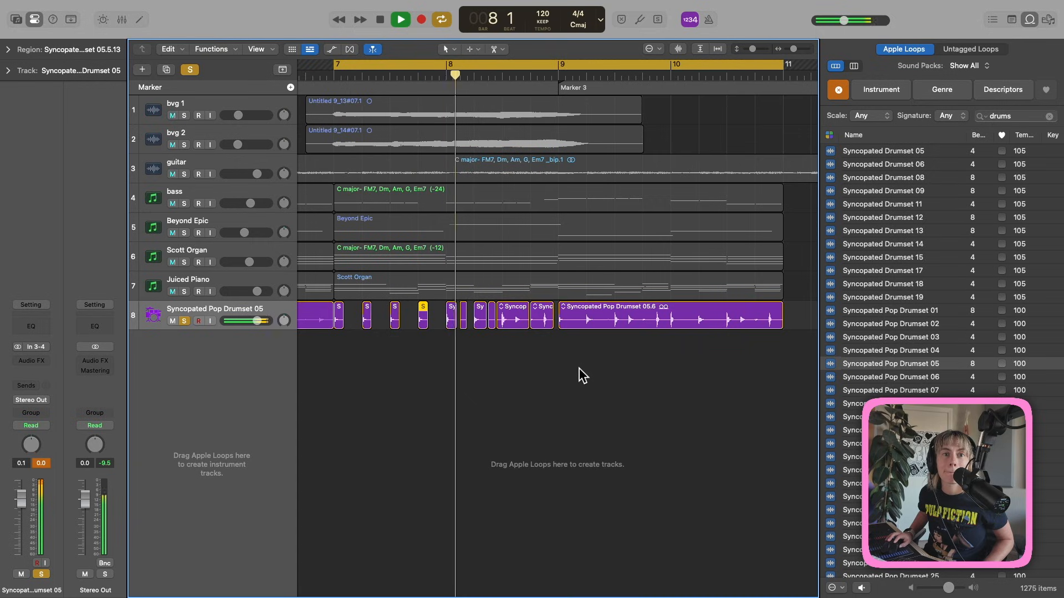
key(space)
scroll(487, 320, left, 2)
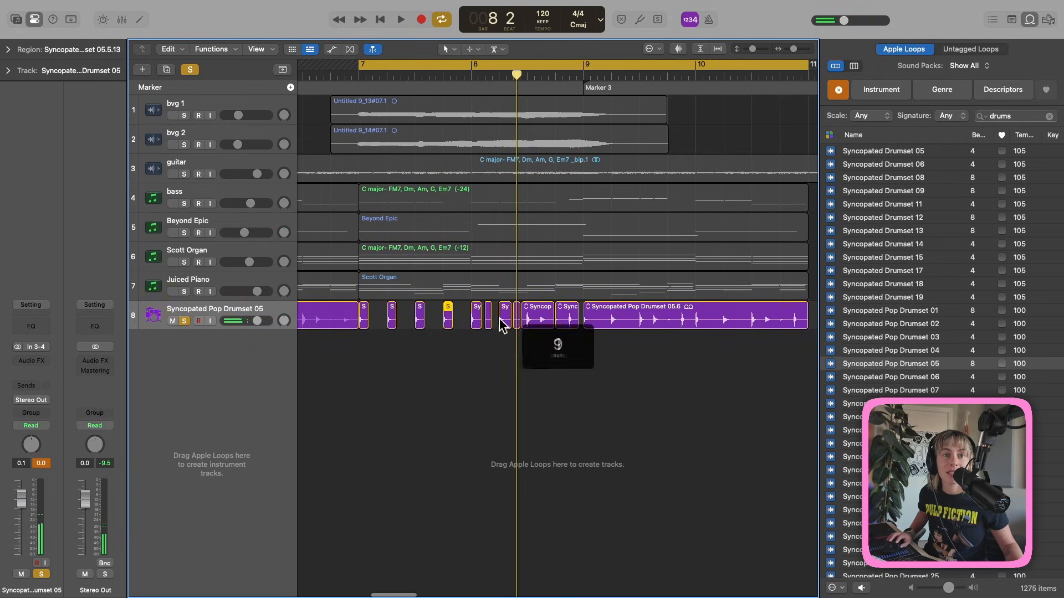
drag(503, 317, 457, 349)
Add fade-outs to three drum slices on track 8 and listen from bar 7.
key(space)
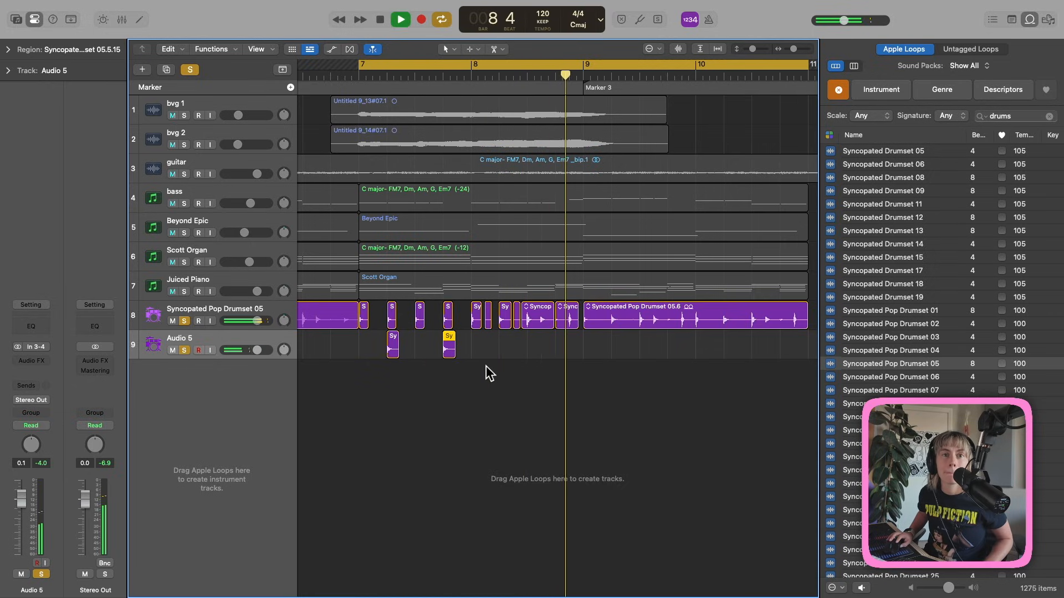
drag(471, 308, 459, 309)
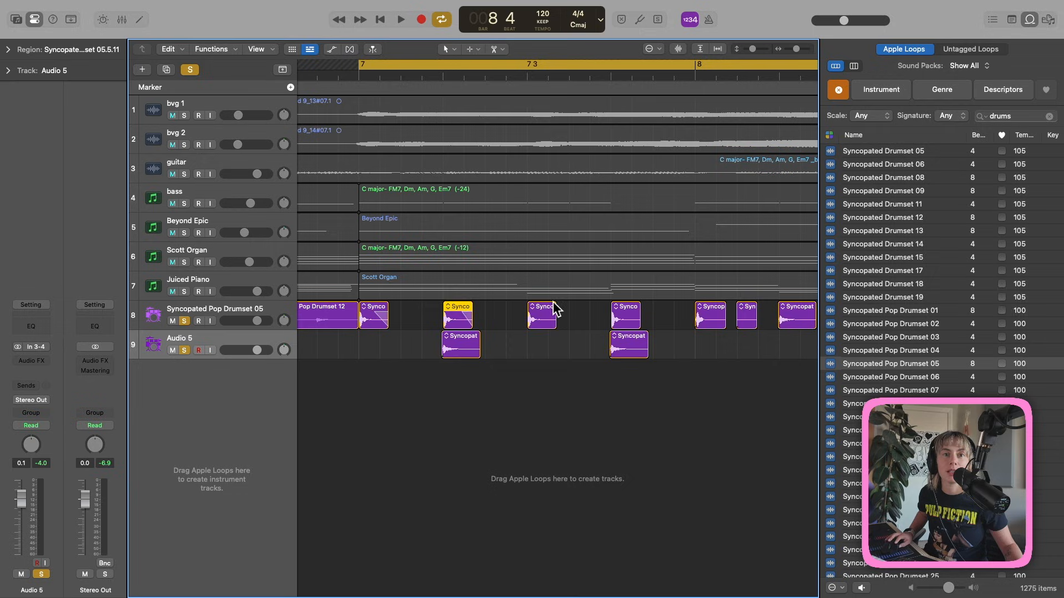
drag(554, 307, 542, 306)
drag(638, 306, 626, 307)
key(space)
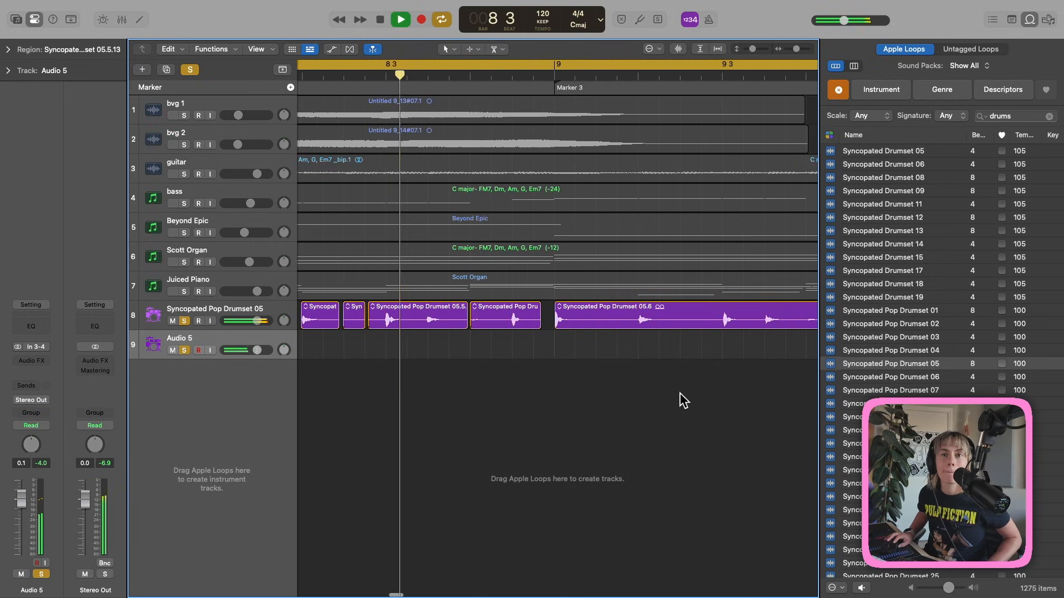
key(space)
scroll(680, 386, down, 4)
scroll(666, 376, left, 2)
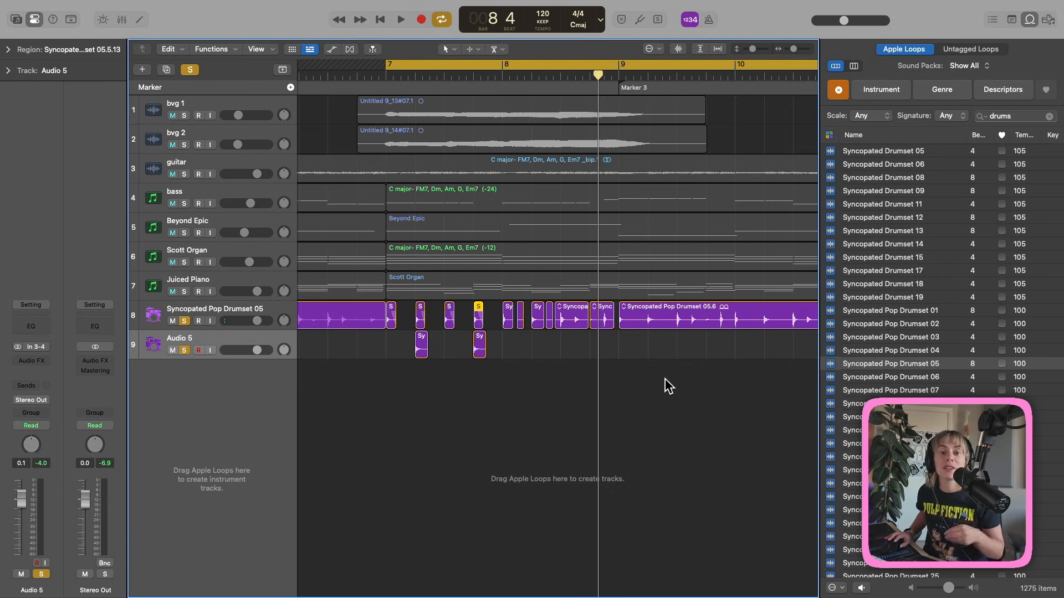
Copy a short drum slice onto Audio 5 near bar 9 and loop-play that section.
key(space)
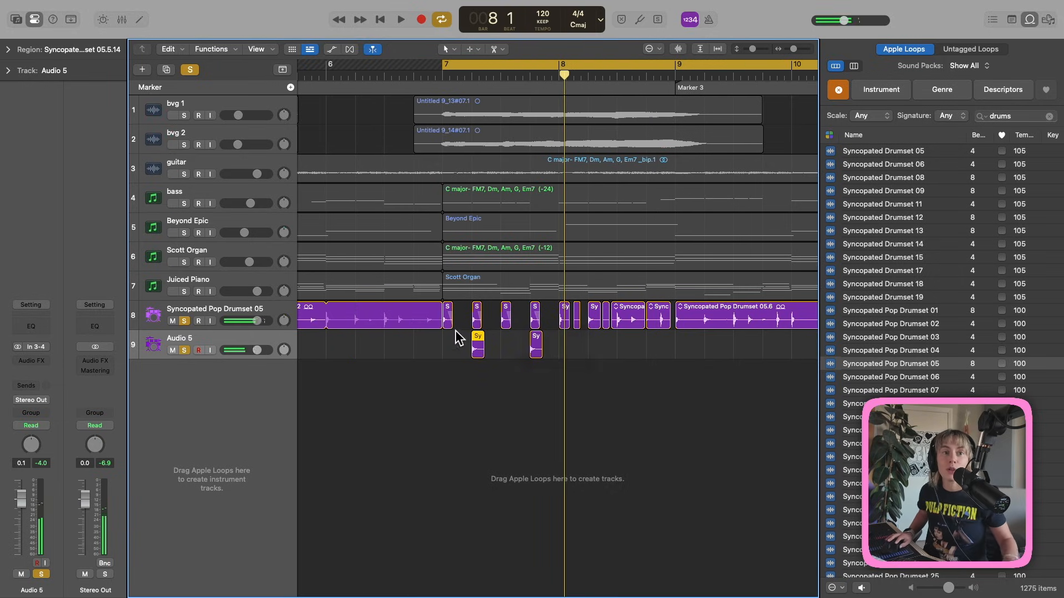
drag(447, 322, 687, 344)
click(704, 323)
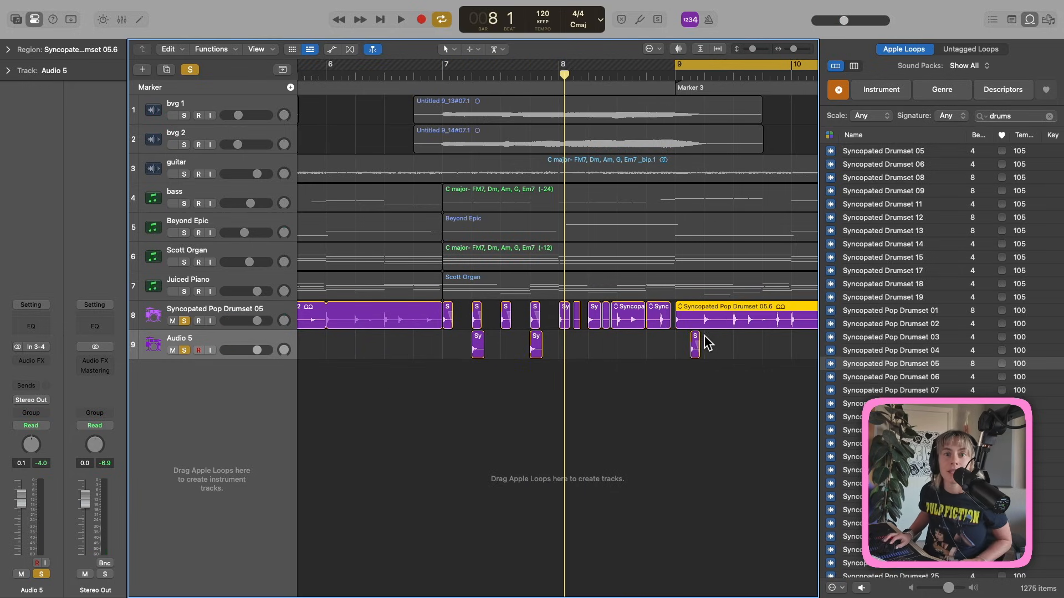
key(space)
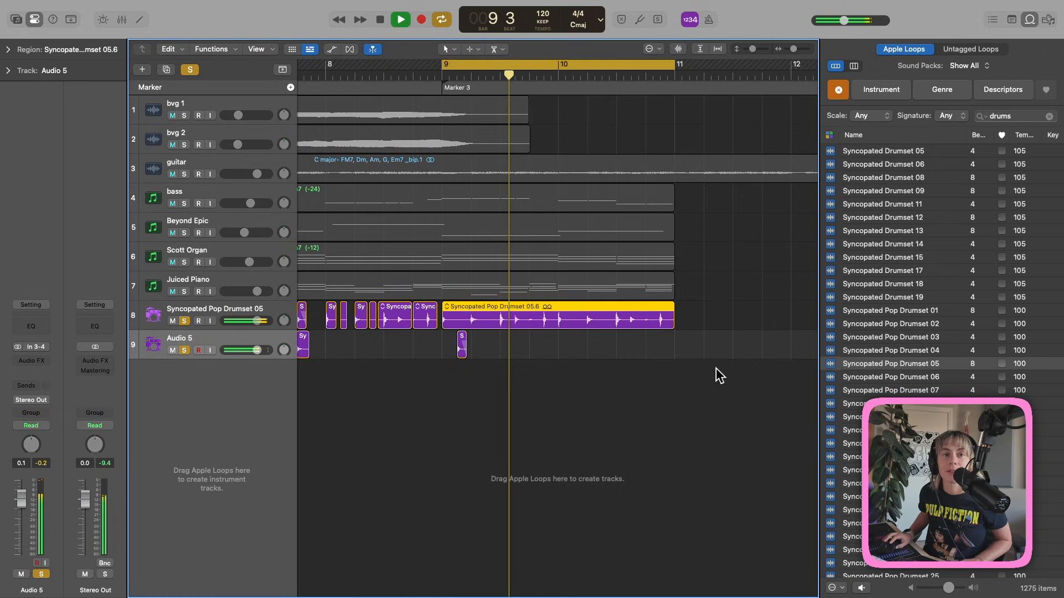
key(space)
scroll(459, 418, left, 2)
key(1)
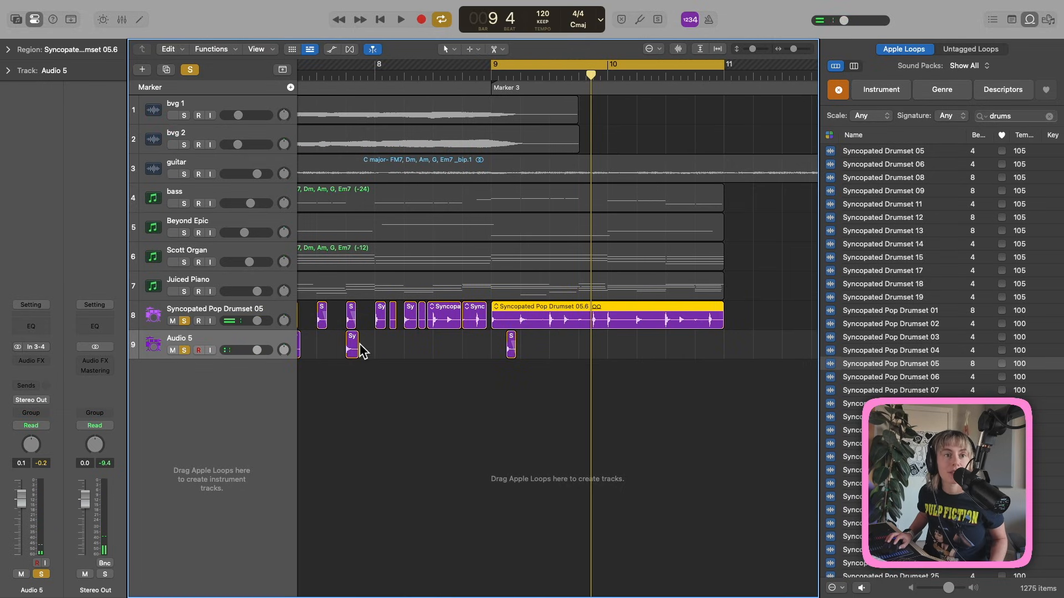
Copy the Sy slice to about bar 9.2 and the S slice to bar 10 on Audio 5.
drag(351, 346, 550, 343)
key(space)
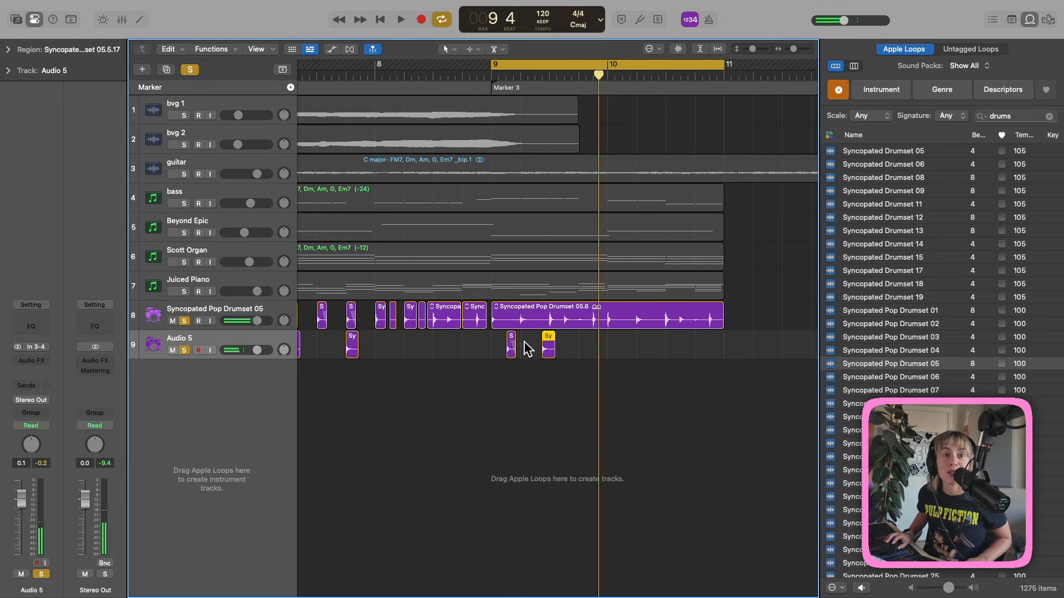
drag(511, 345, 656, 350)
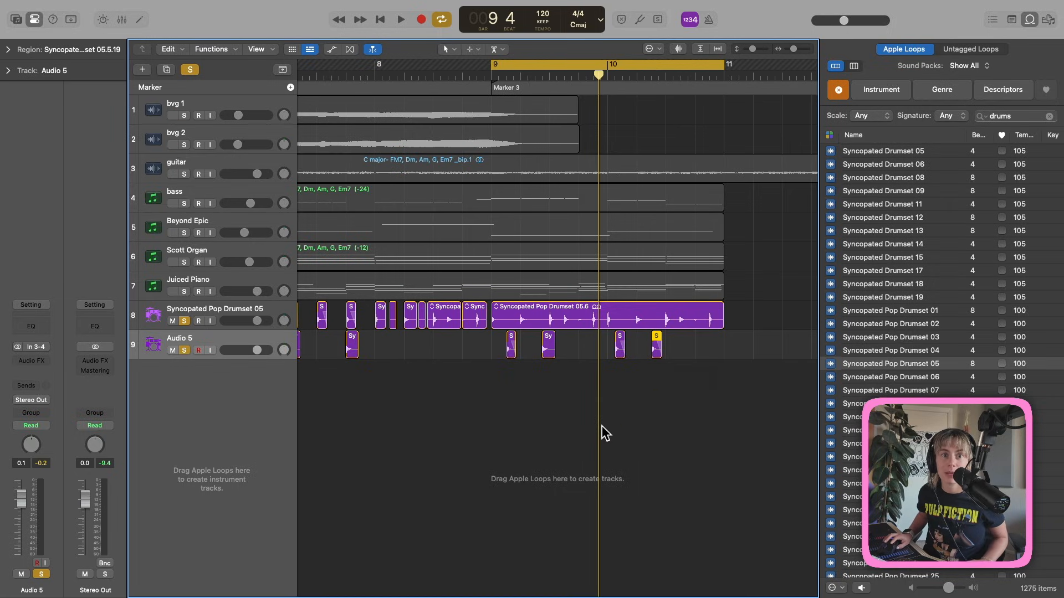
key(space)
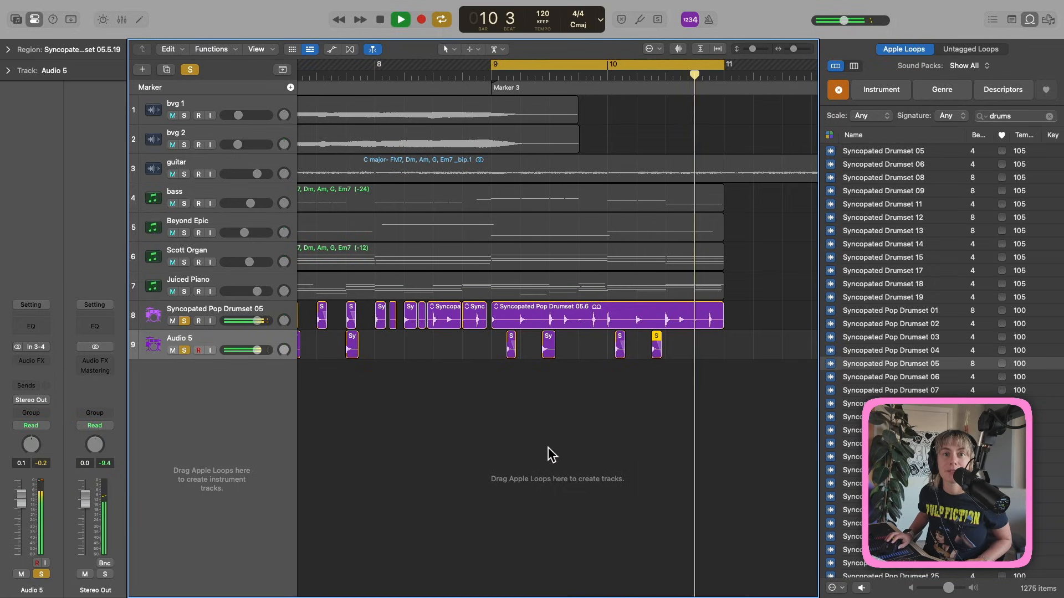
key(space)
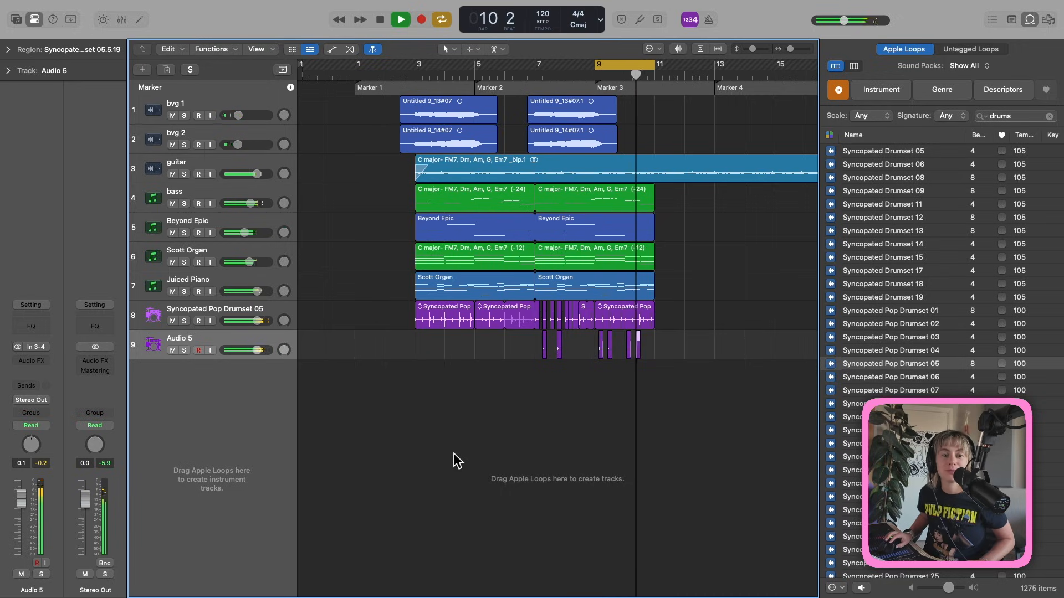
key(space)
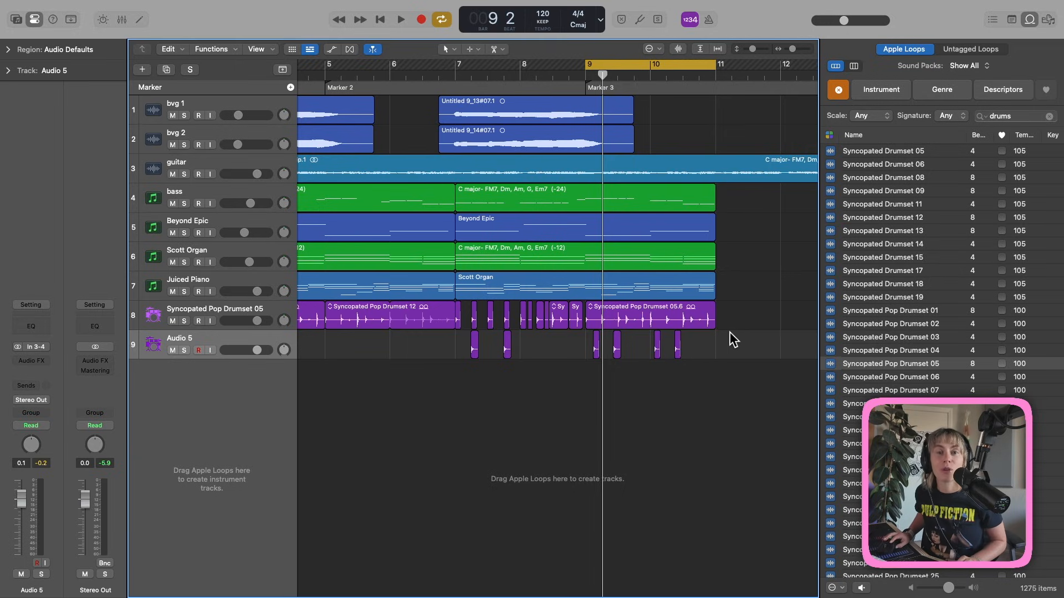
Join the four Audio 5 slices after bar 9 into one region.
drag(753, 338, 555, 348)
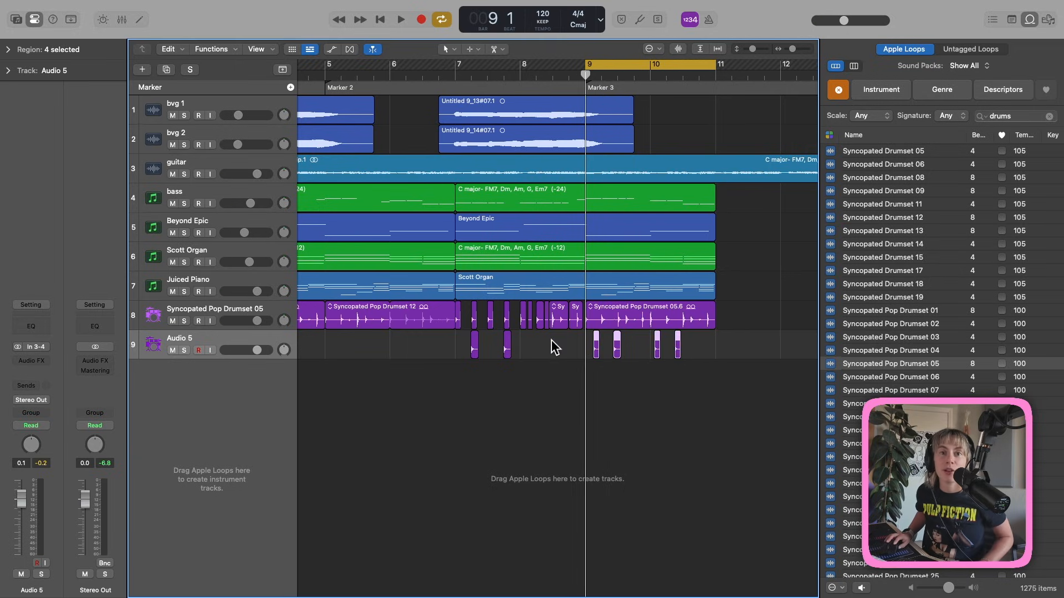
key(j)
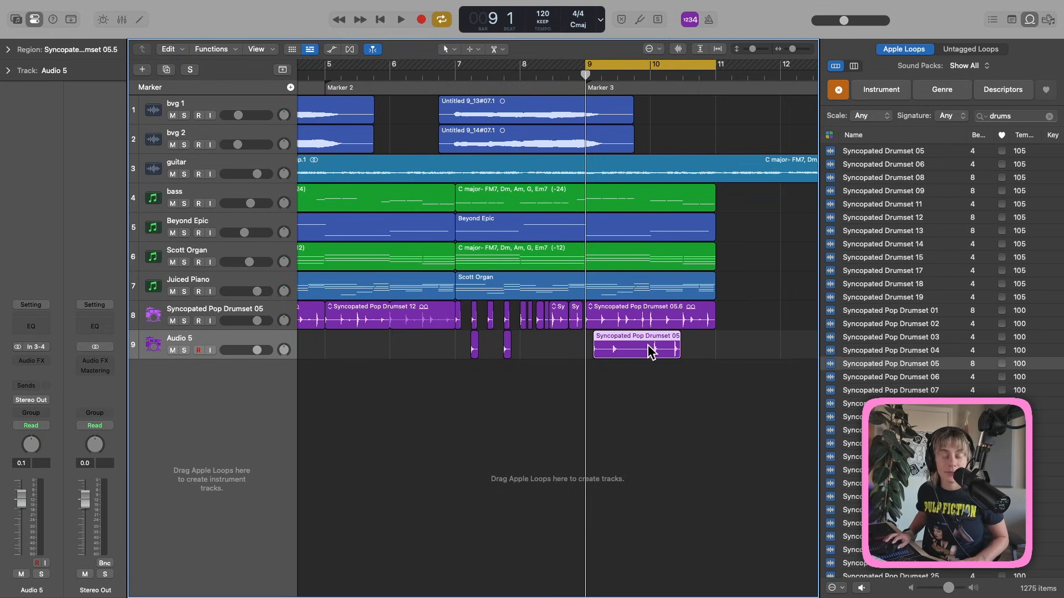
key(ctrl+d)
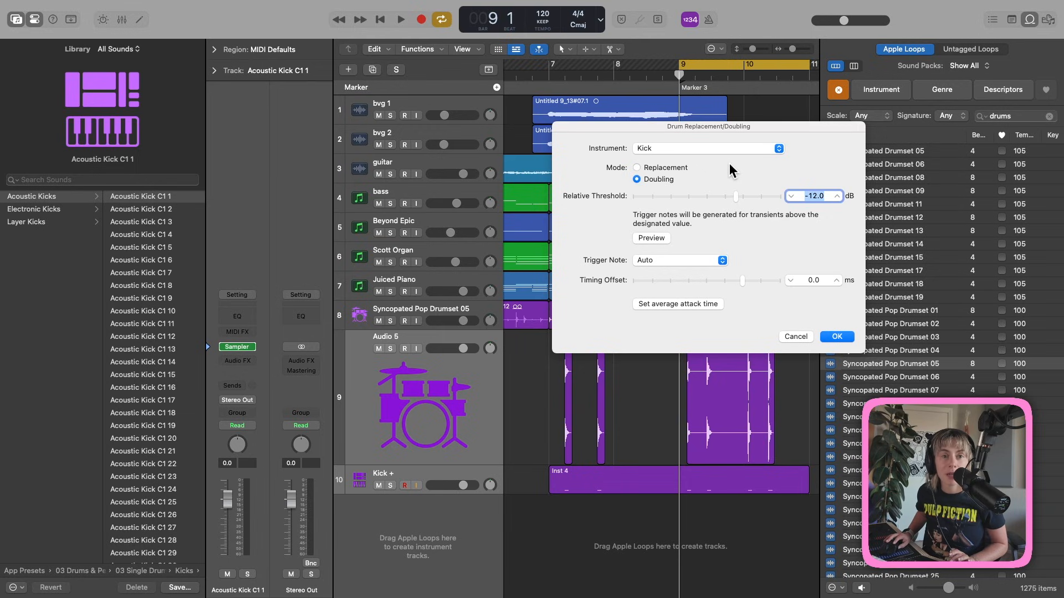
Create the Kick + doubling track with Electronic Kick C1 5, lowering its volume to −4.3 dB.
click(53, 211)
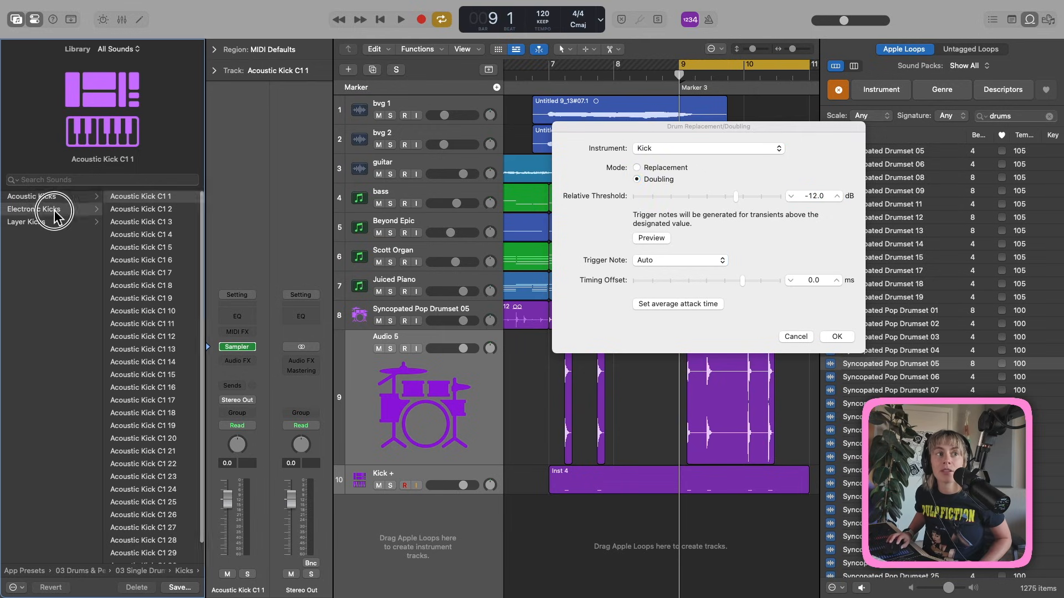
click(149, 248)
click(837, 337)
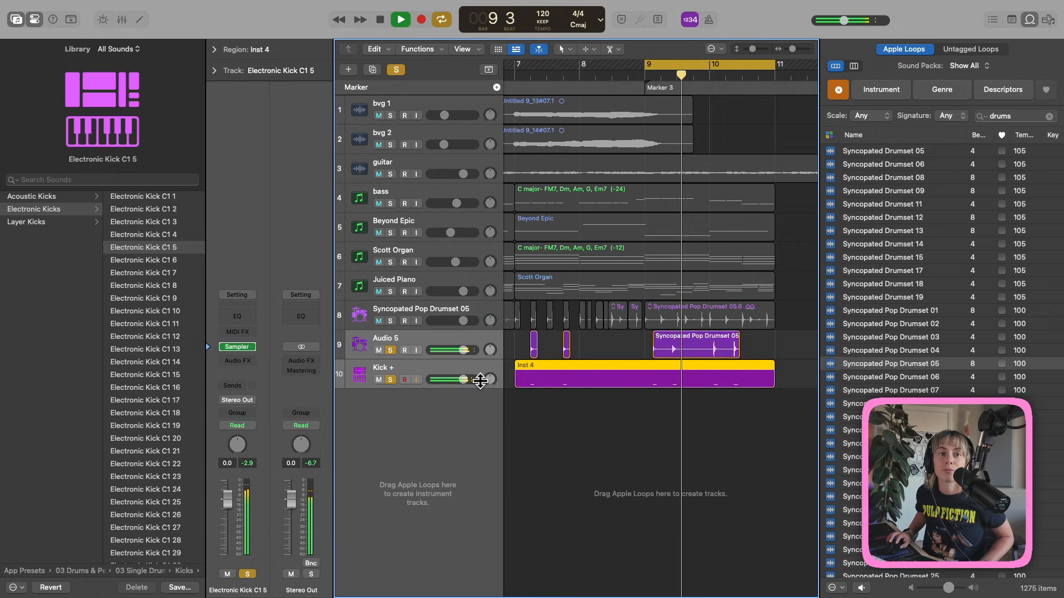
drag(460, 381, 439, 384)
key(space)
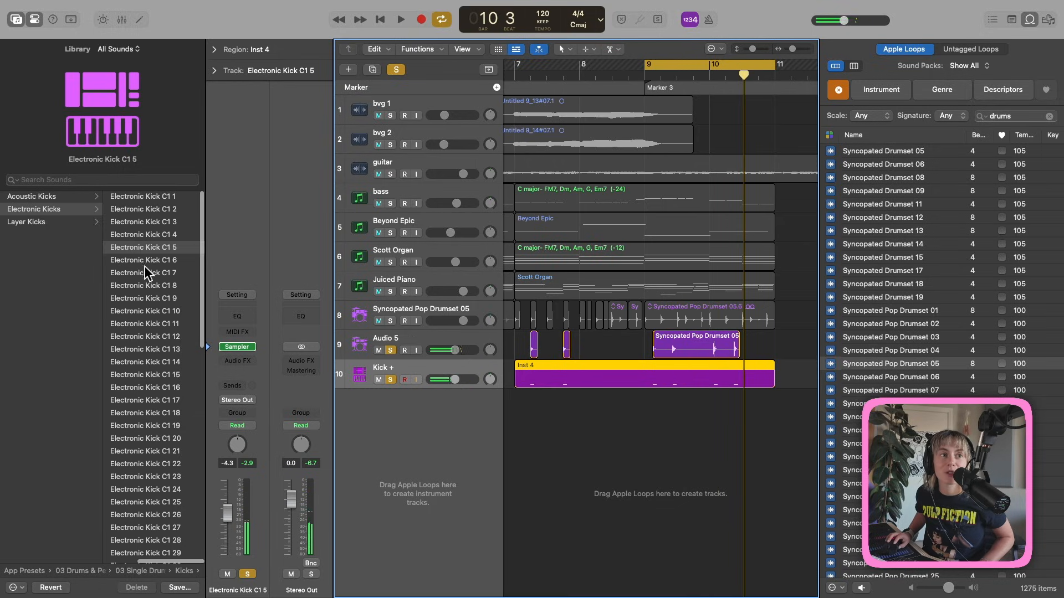
Swap the Kick + sound to Acoustic Kick C1 7 and audition it.
click(51, 196)
click(153, 272)
key(space)
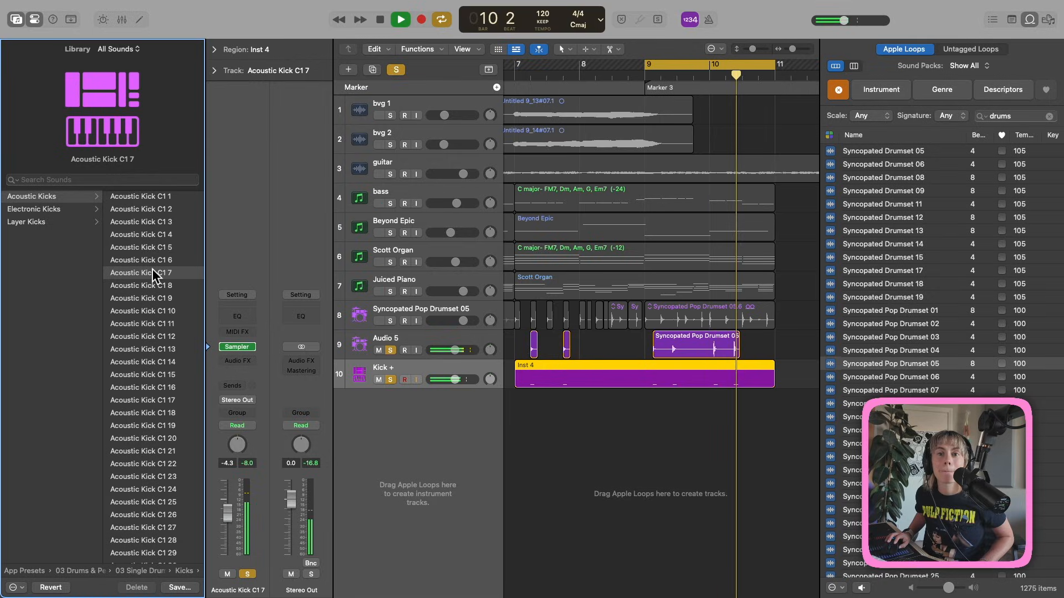
key(space)
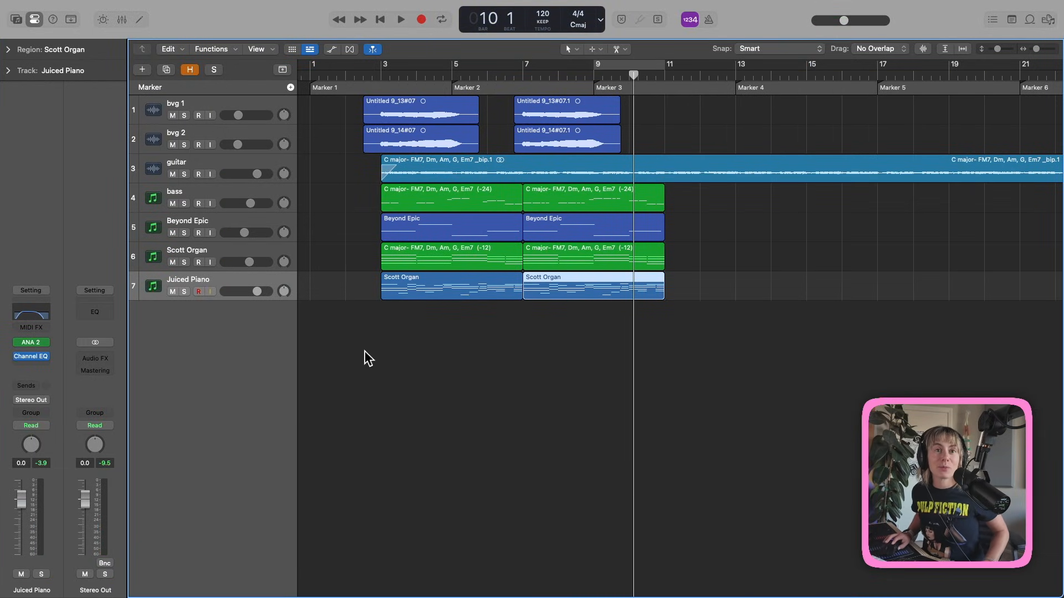
Create a SoCal Session Player drummer track using the Pop Rock style.
click(235, 311)
right_click(235, 312)
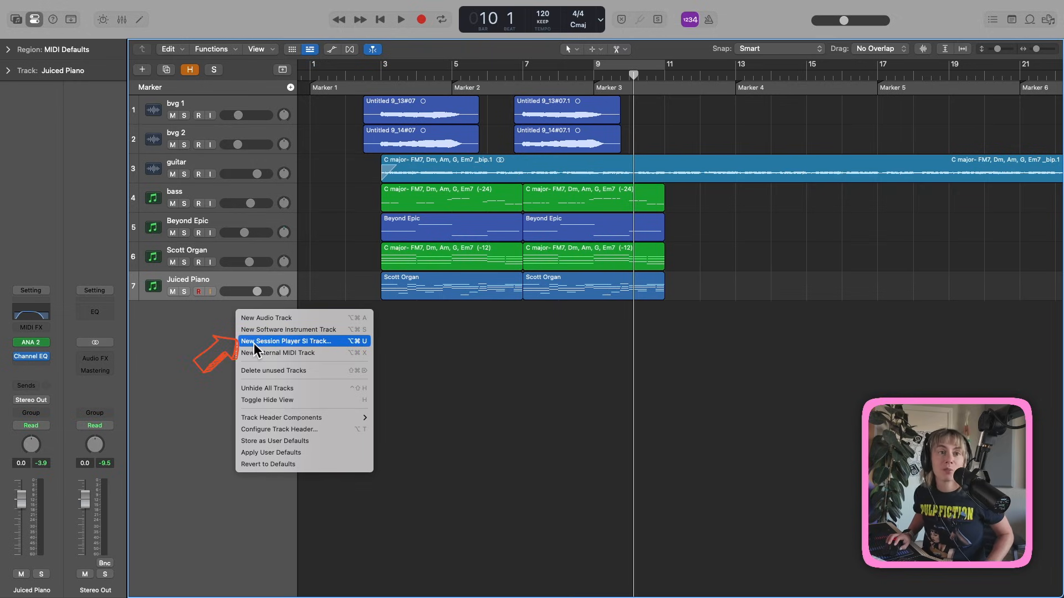
click(357, 342)
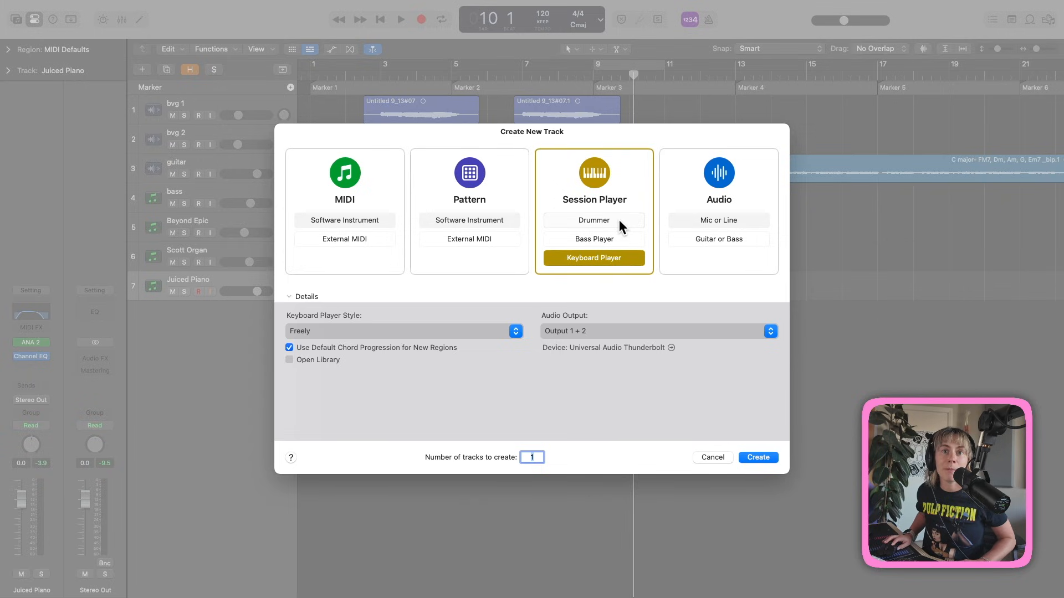
click(619, 219)
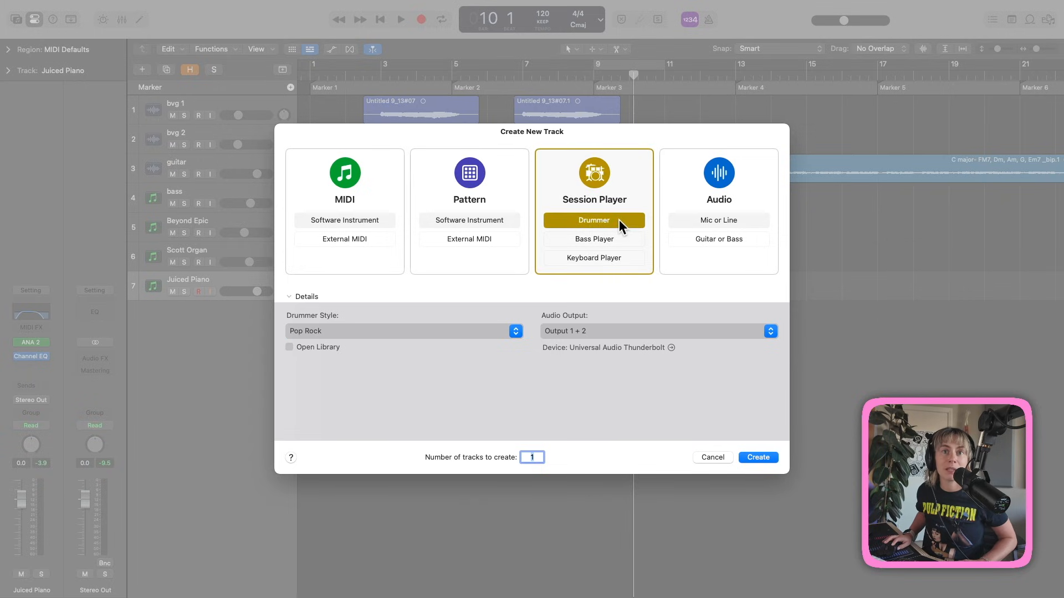
click(521, 334)
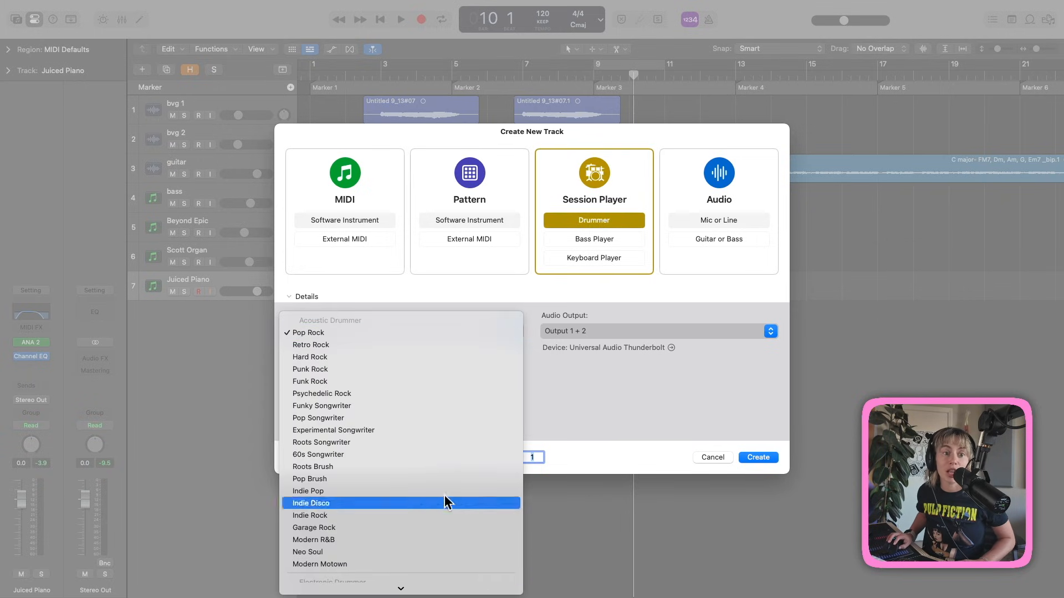
mouse_move(401, 588)
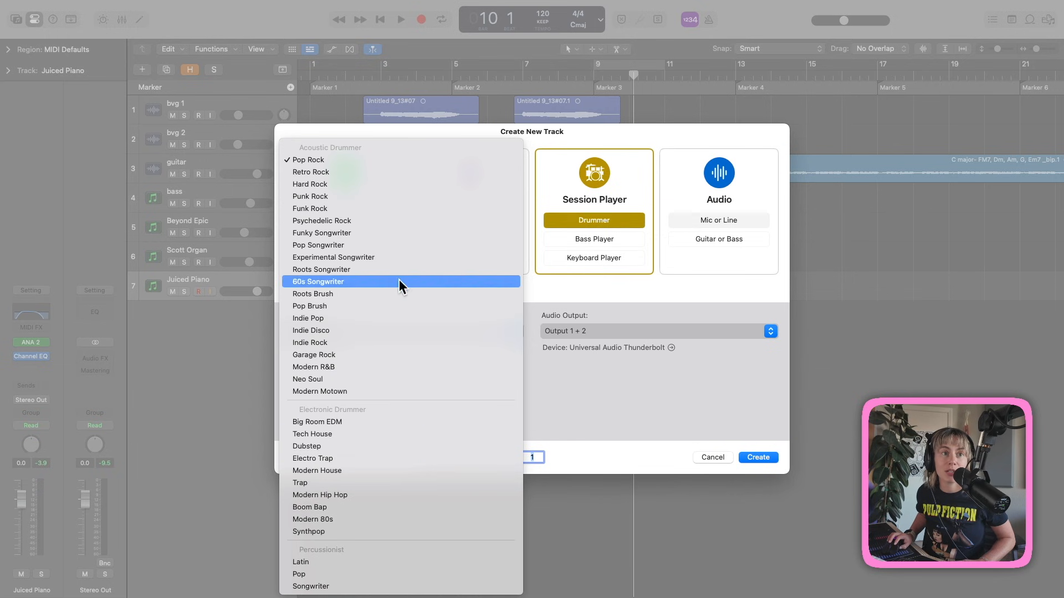
click(382, 164)
key(Return)
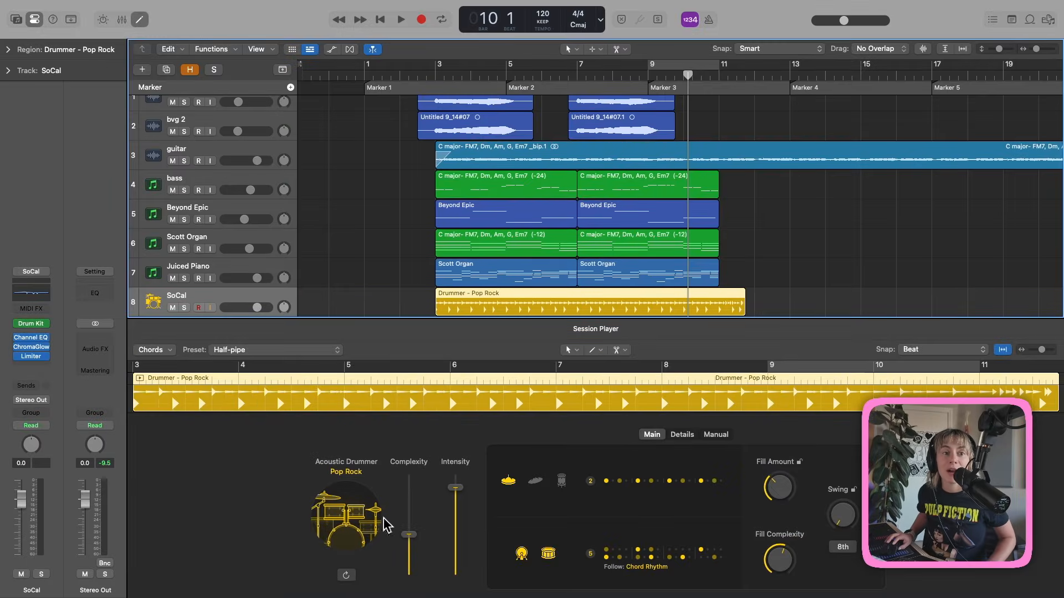
Set drummer complexity to maximum, lower its intensity, and keep hi-hat pattern variation 2.
click(286, 354)
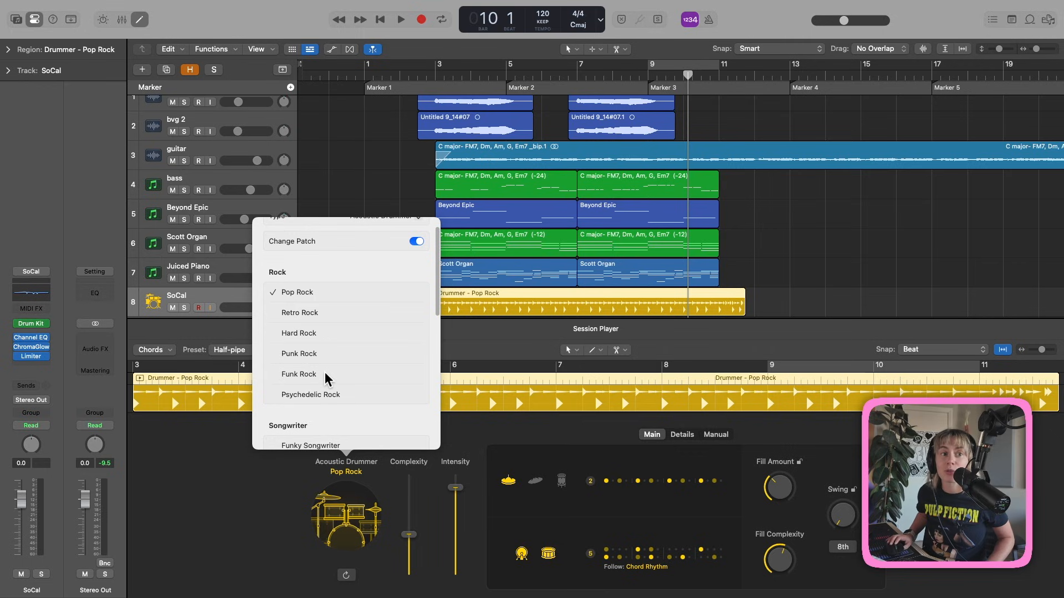
scroll(324, 376, down, 5)
click(410, 239)
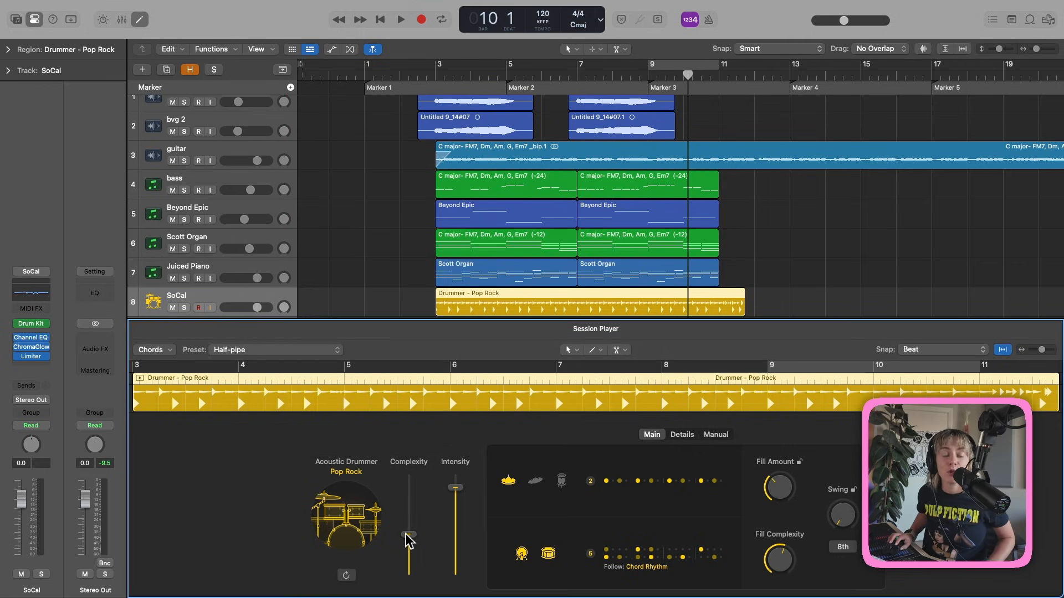
mouse_move(408, 534)
mouse_down()
mouse_move(413, 469)
mouse_move(408, 518)
mouse_up()
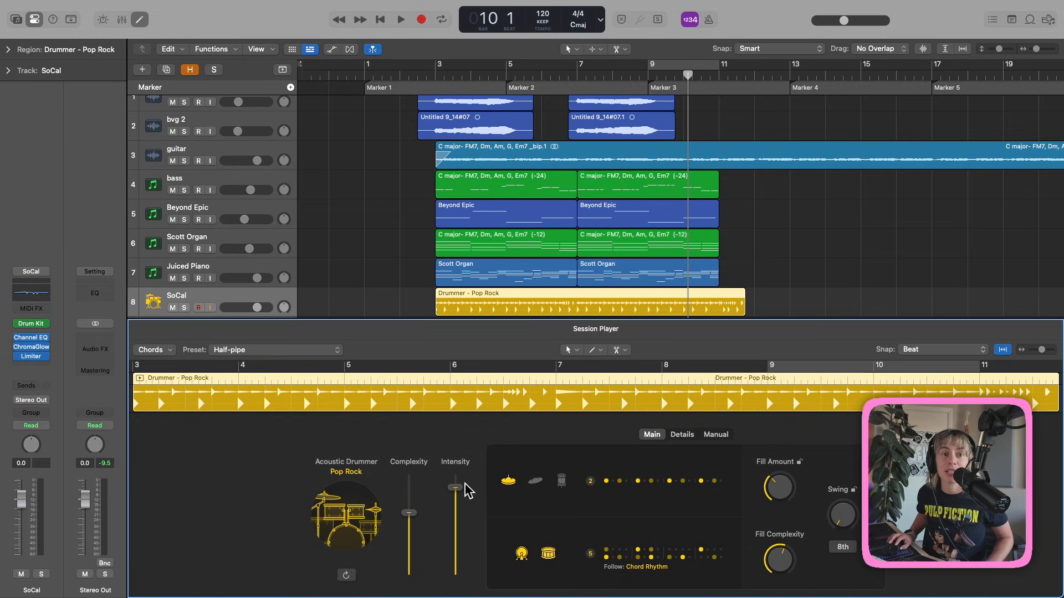
mouse_move(466, 490)
mouse_down()
mouse_move(458, 526)
mouse_move(457, 505)
mouse_up()
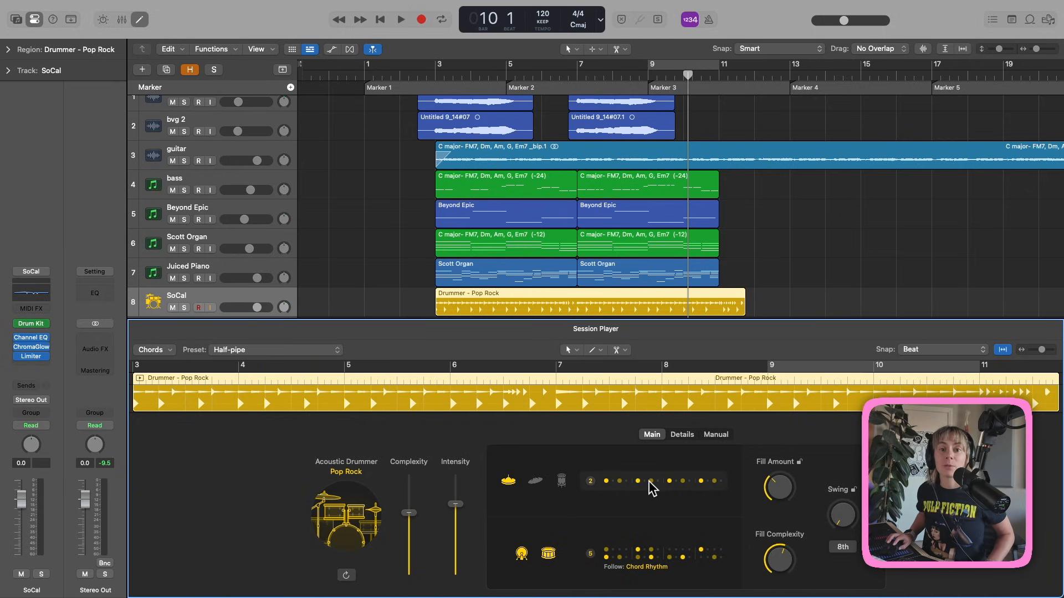
click(652, 488)
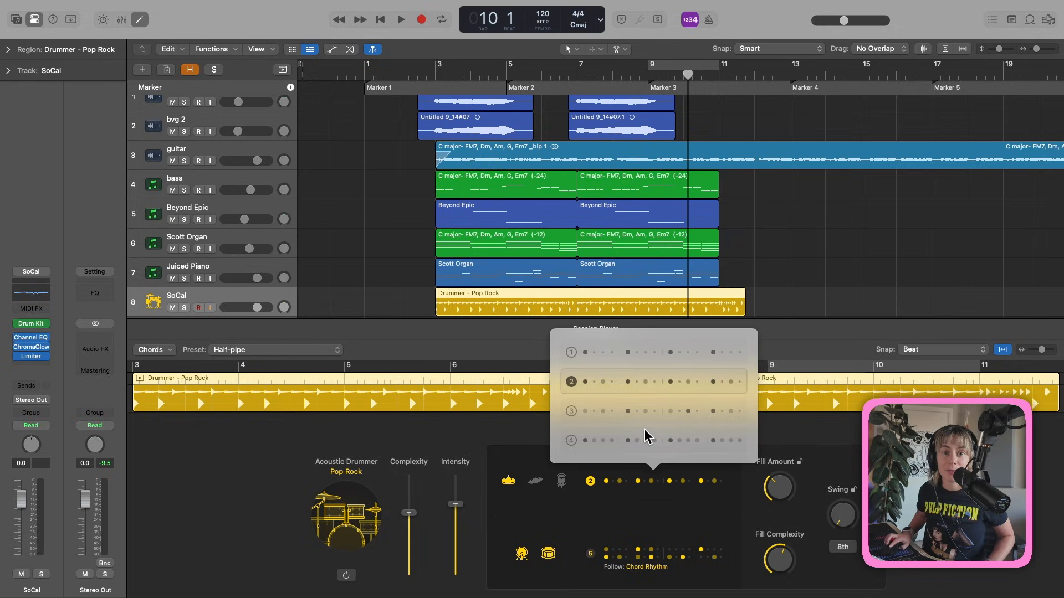
click(612, 536)
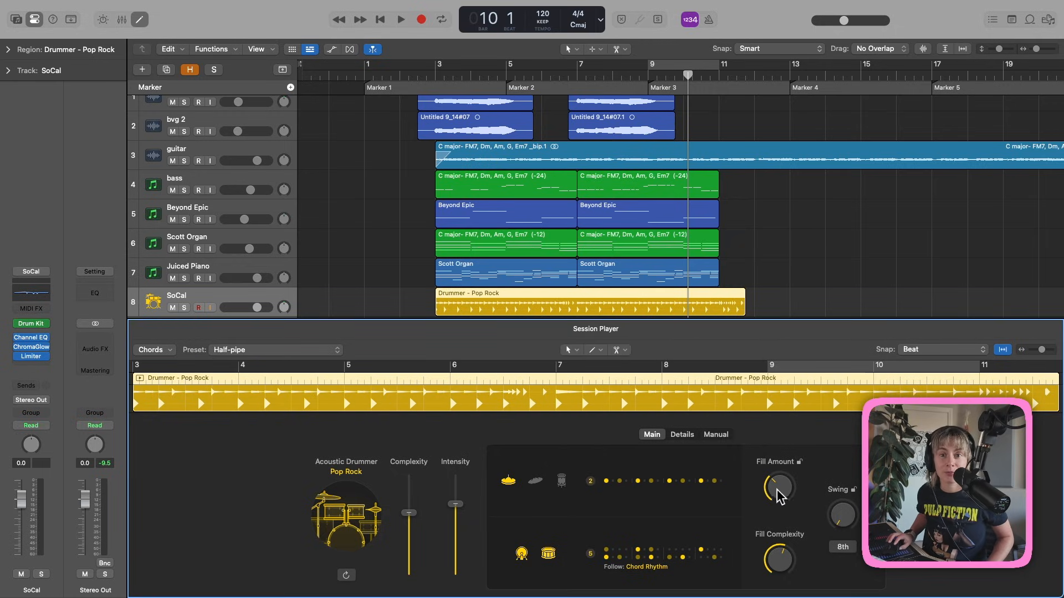
Increase fill amount, fill complexity and swing, and make kick and snare follow the bass track.
mouse_move(777, 489)
mouse_down()
mouse_move(798, 442)
mouse_move(780, 498)
mouse_up()
drag(781, 563, 780, 547)
drag(842, 516, 842, 503)
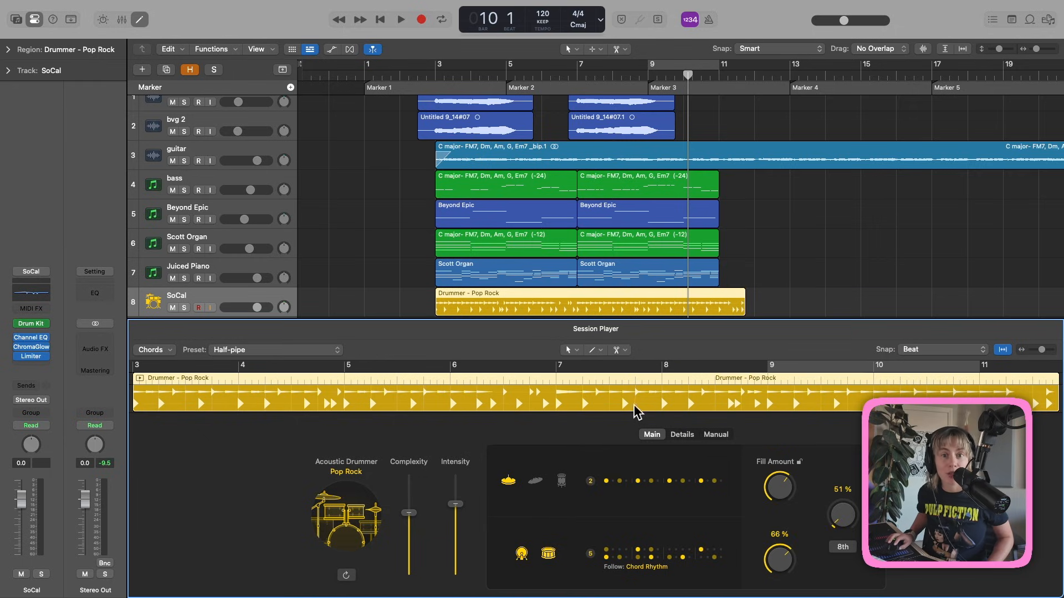
click(638, 570)
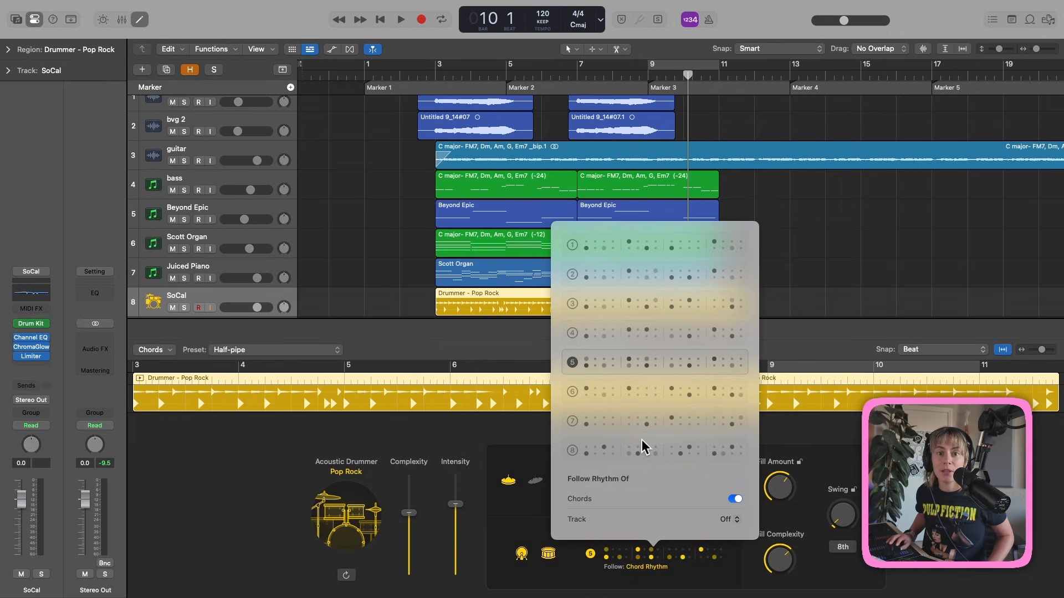
click(731, 520)
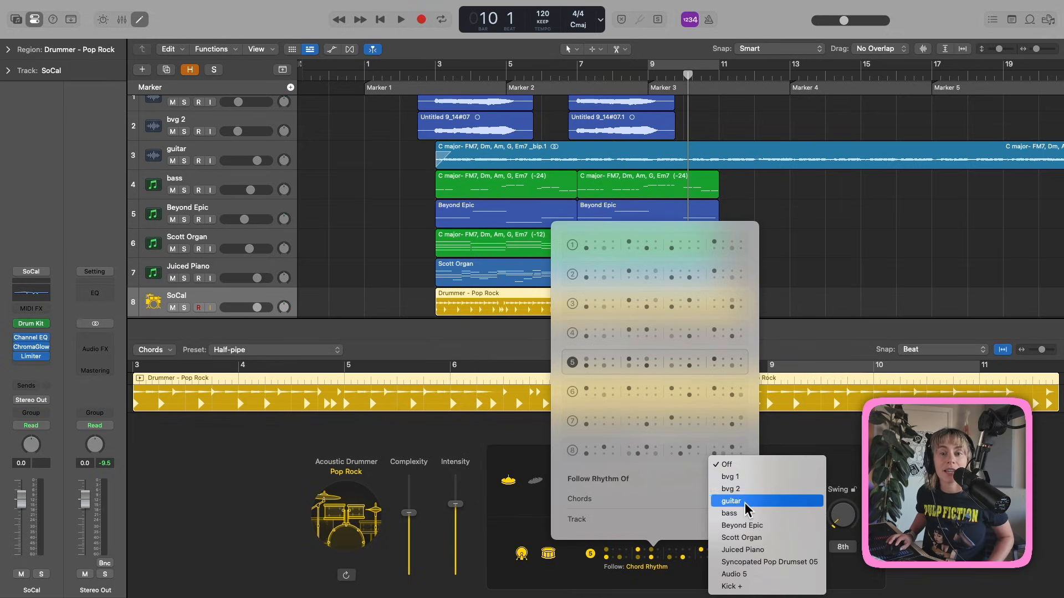
click(748, 520)
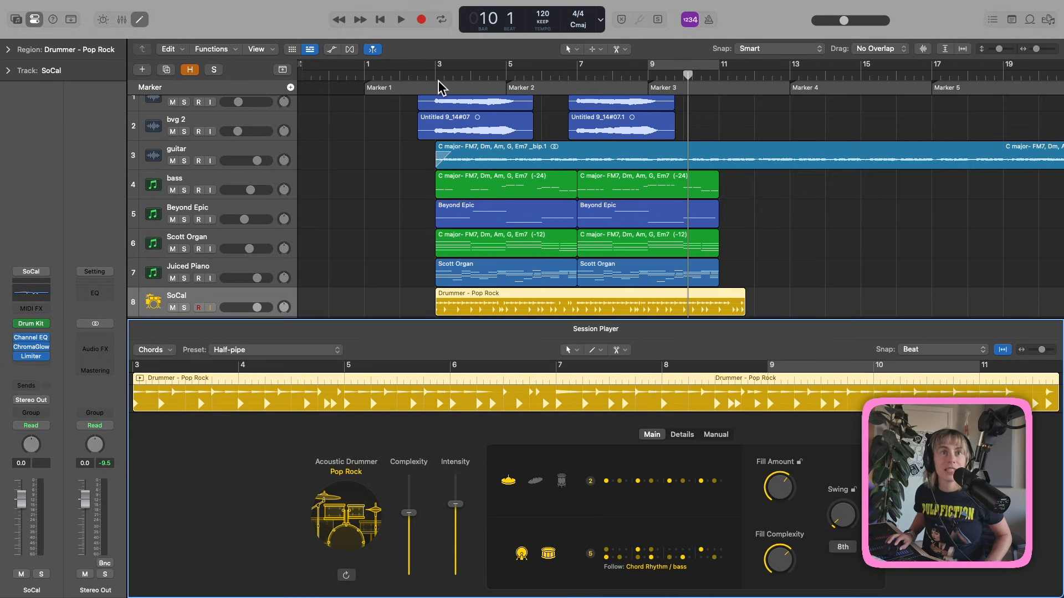
double_click(438, 83)
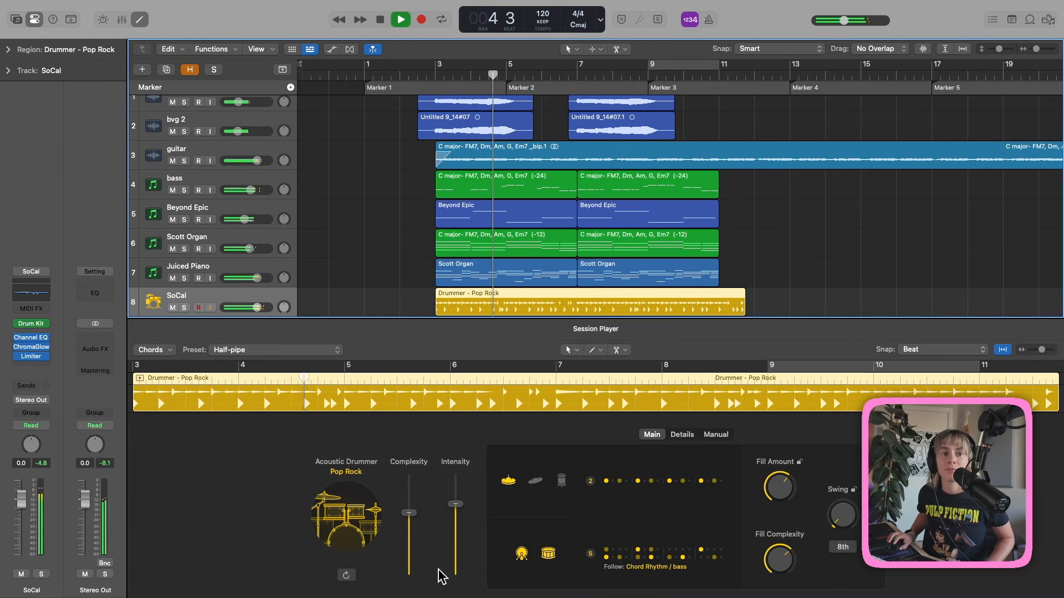
Lower the drummer's complexity and intensity, keep the hi-hat groove, and trim the region to bar 11.
drag(408, 513, 408, 542)
drag(456, 504, 457, 543)
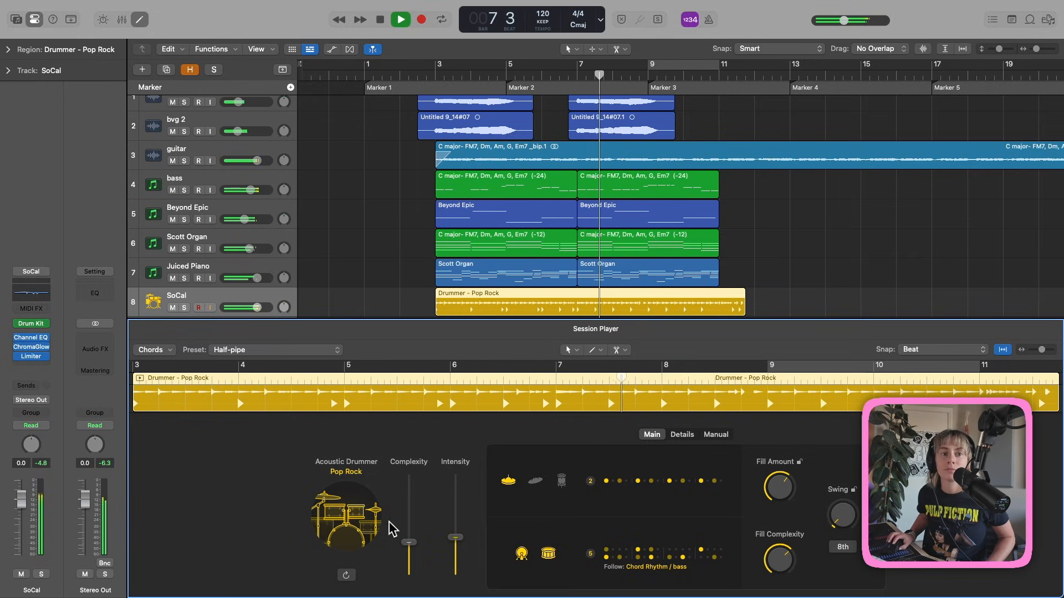
click(561, 482)
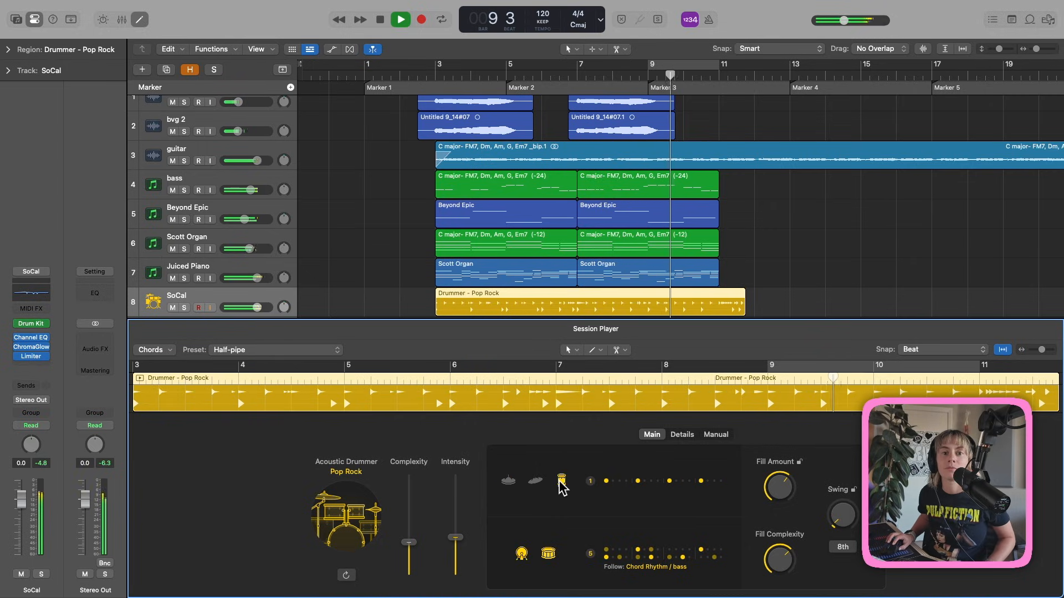
click(508, 482)
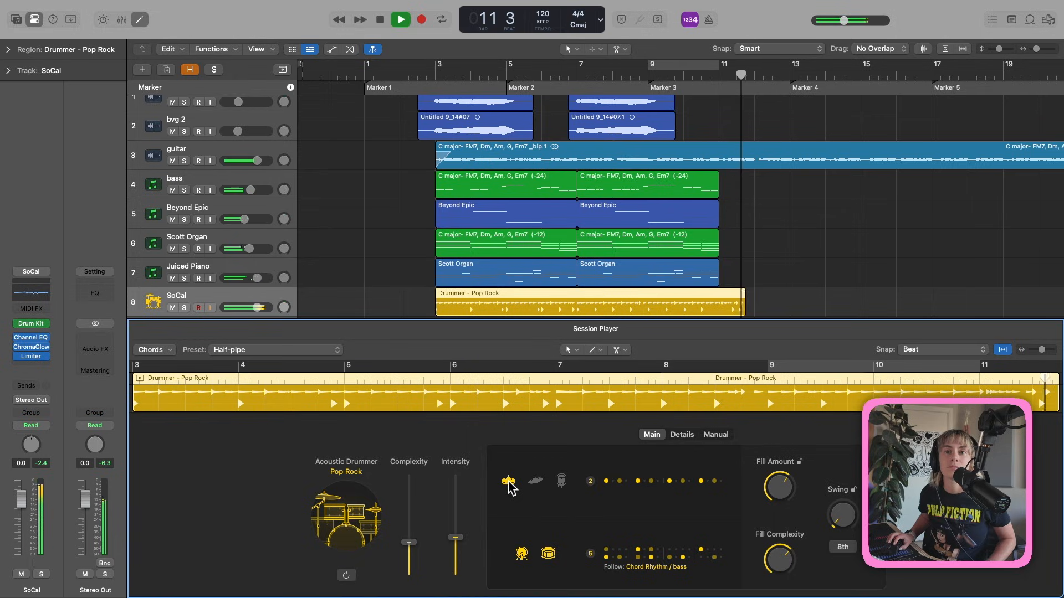
drag(745, 305, 723, 296)
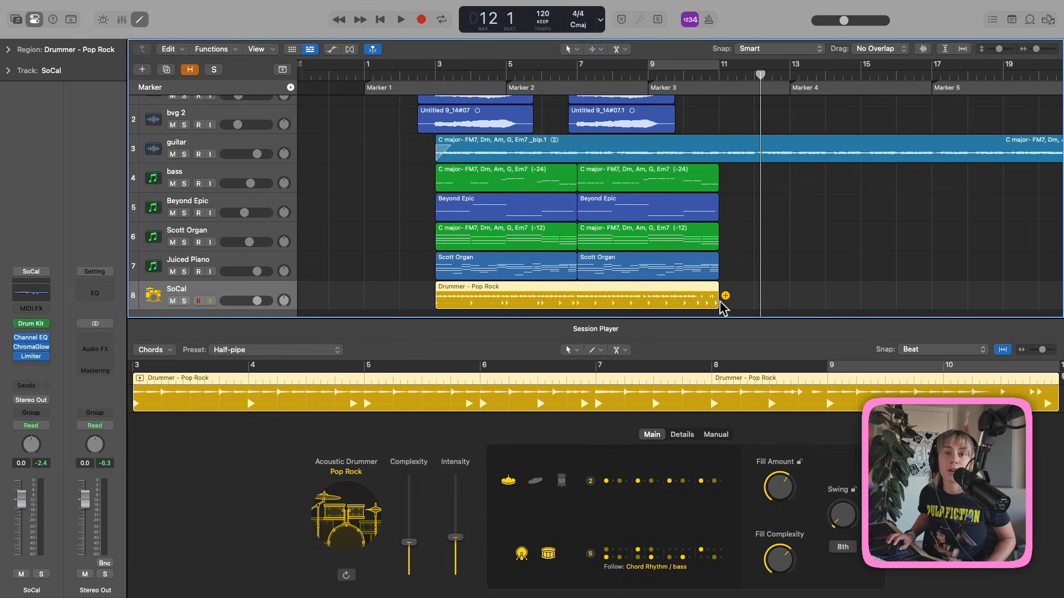
Split the Drummer region in two, adjust the first part's length, and play it from bar 3.
right_click(573, 301)
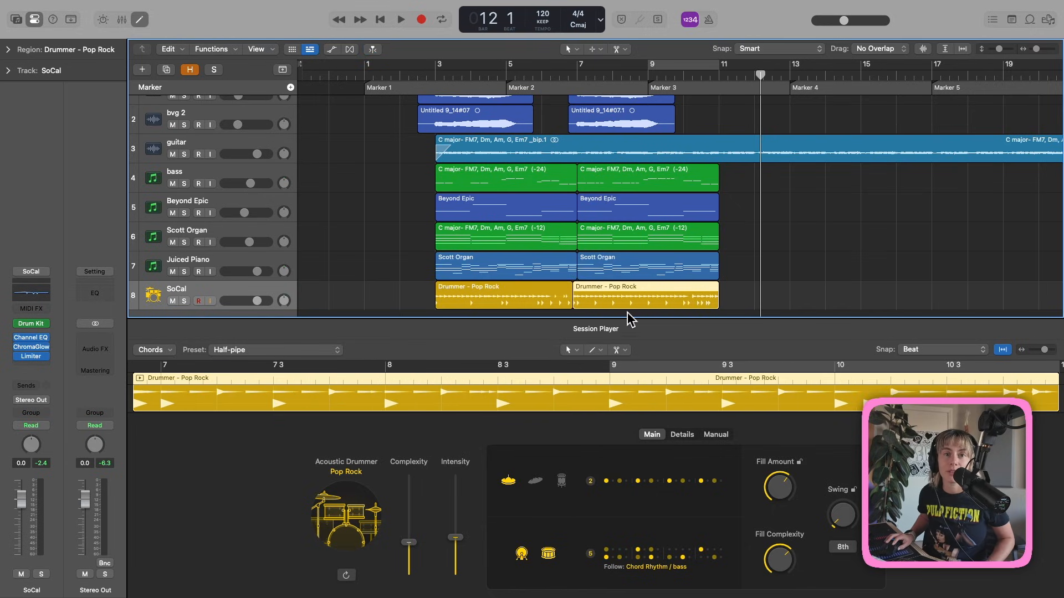
drag(572, 303, 573, 305)
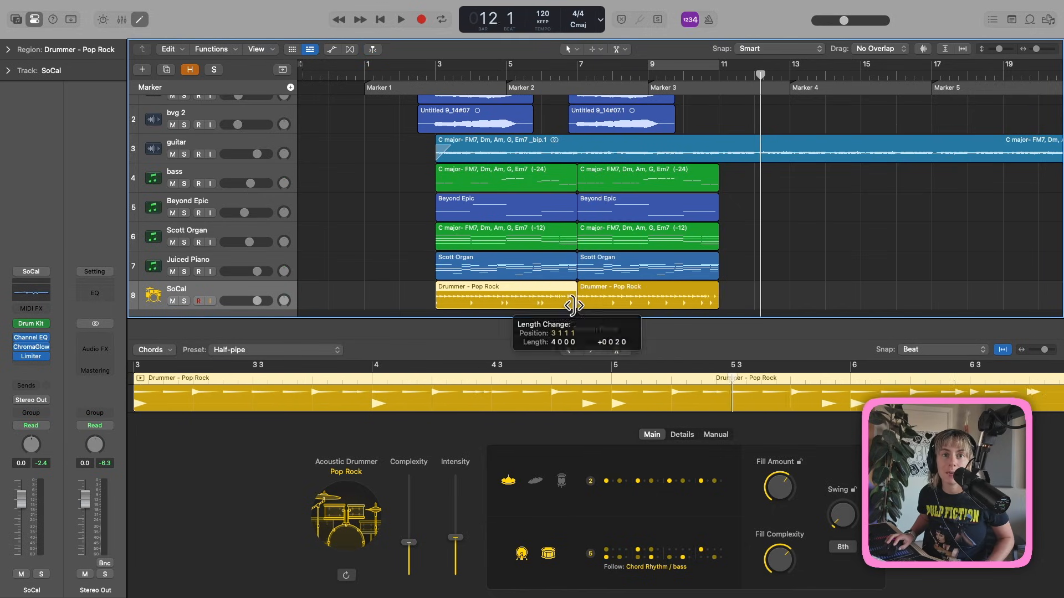
click(434, 74)
key(space)
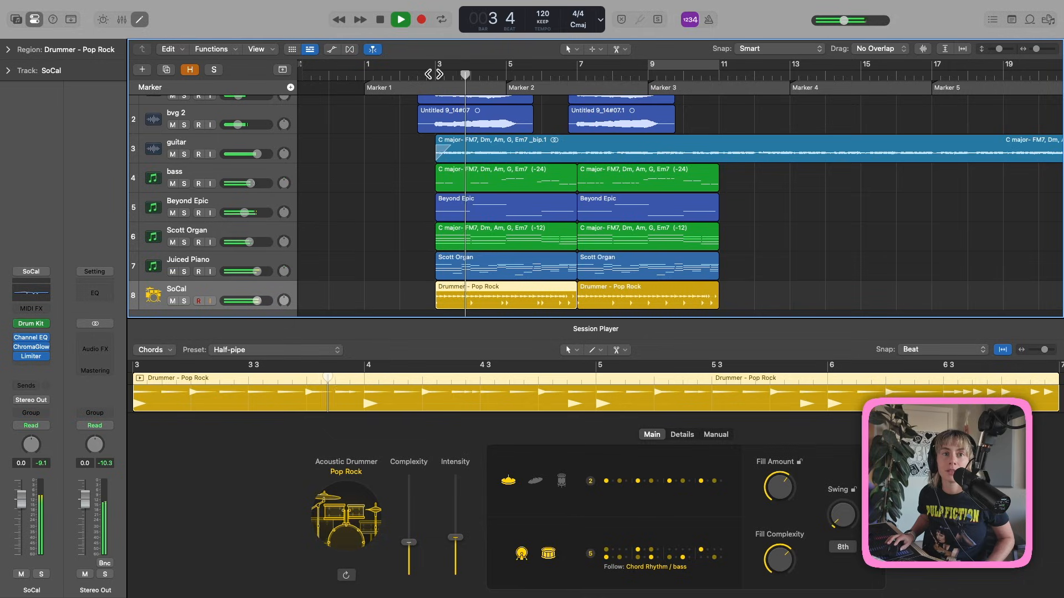
key(space)
Convert the first Drummer region to MIDI, view its drum notes, and list SoCal's instruments.
click(139, 21)
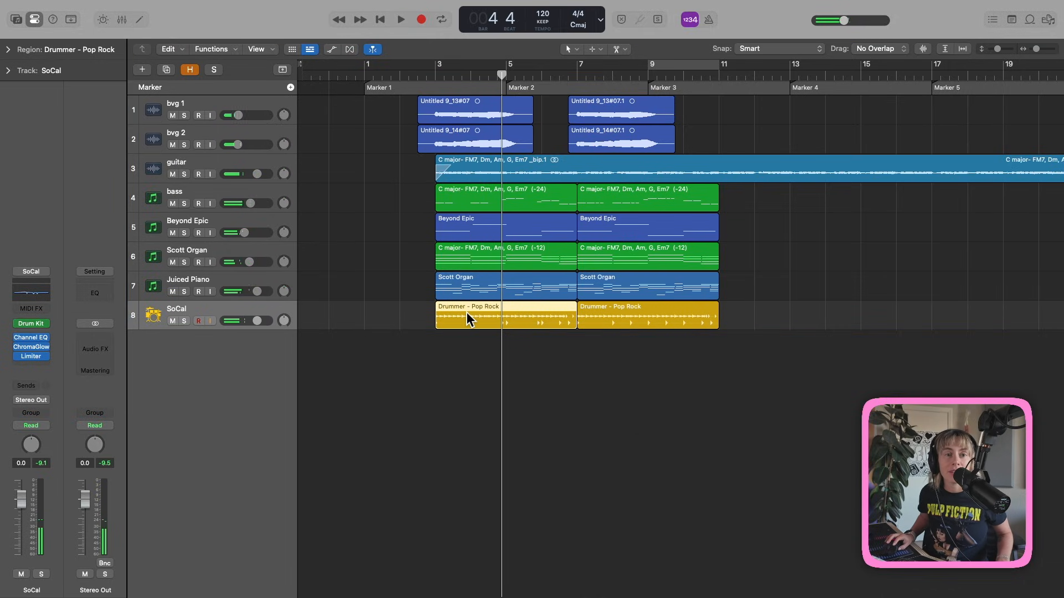
right_click(467, 313)
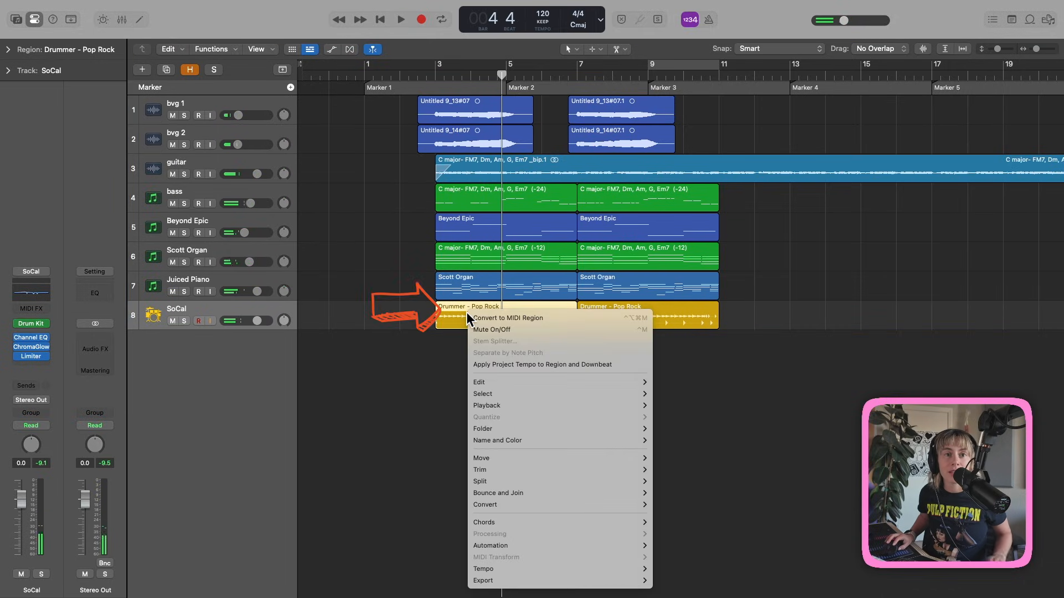
click(498, 317)
double_click(497, 318)
scroll(649, 535, down, 2)
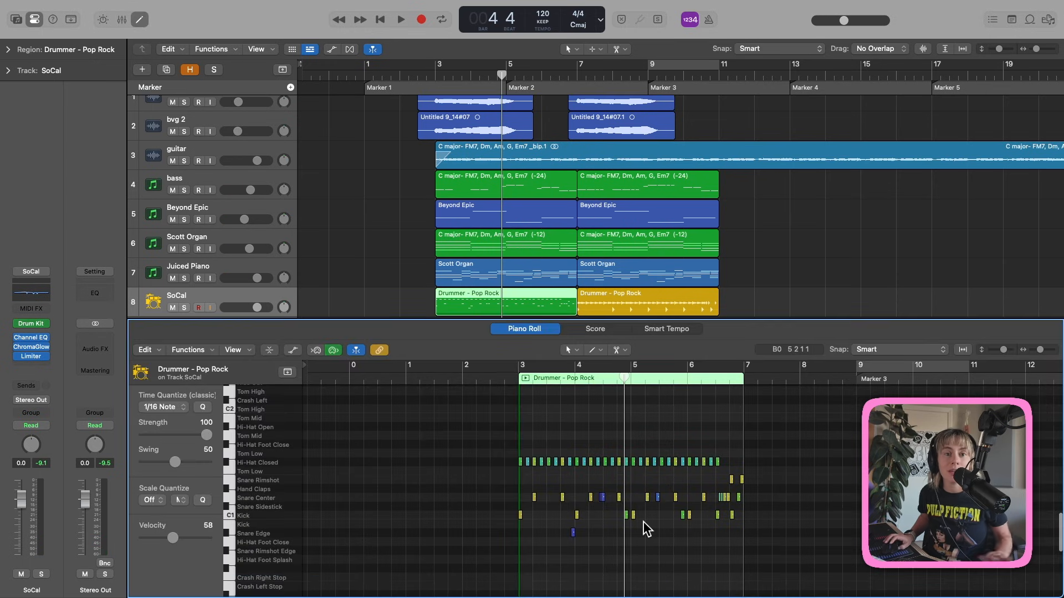
click(45, 325)
mouse_move(91, 170)
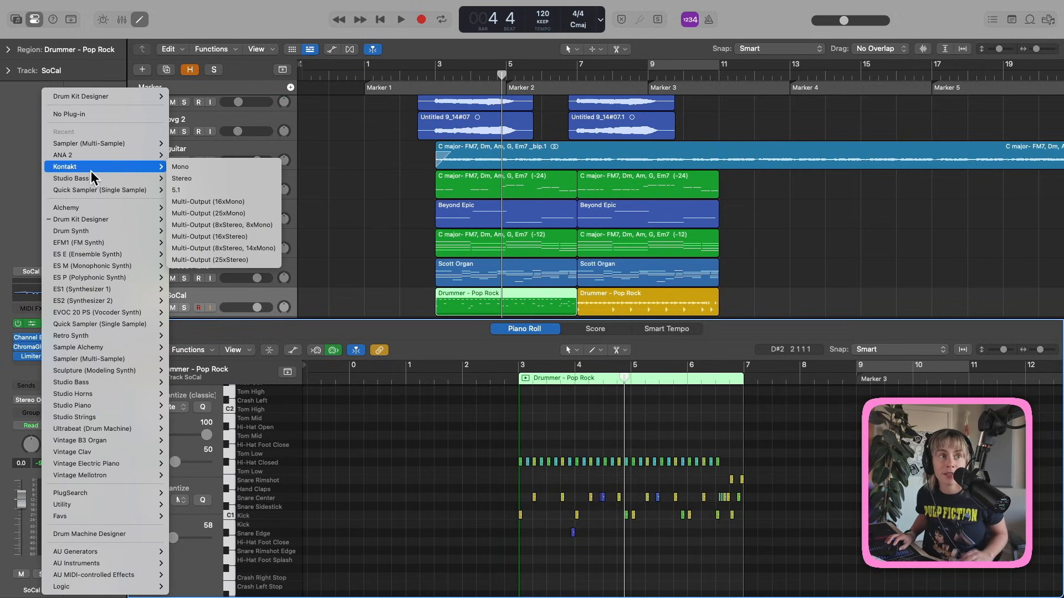
Play the drum notes through Kontakt's AR50s Autumn kit on SoCal, then delete the SoCal track.
click(91, 167)
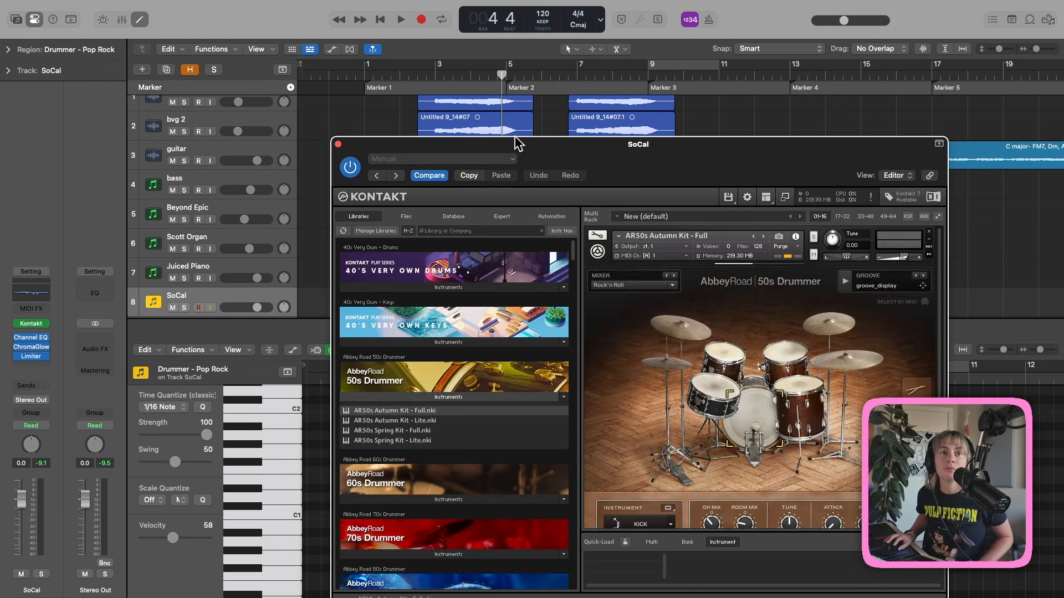
drag(524, 142, 678, 299)
double_click(436, 74)
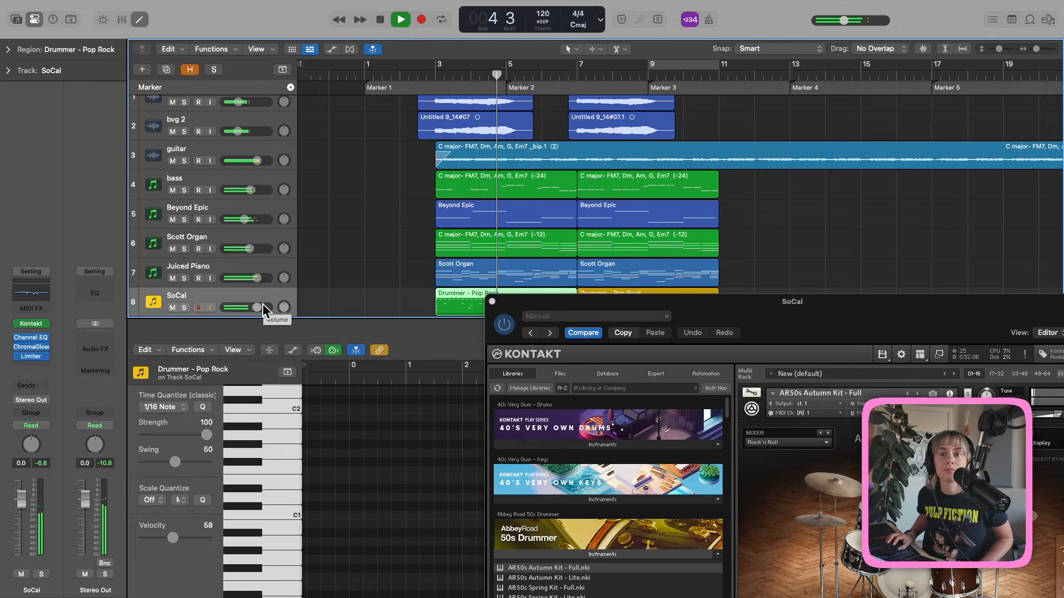
key(space)
click(492, 302)
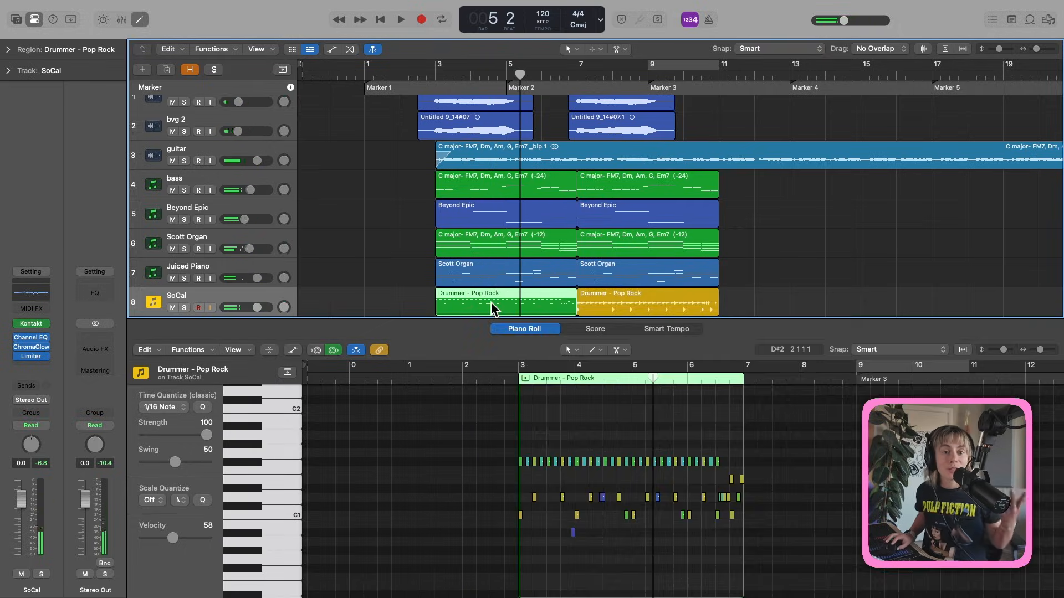
key(super+BackSpace)
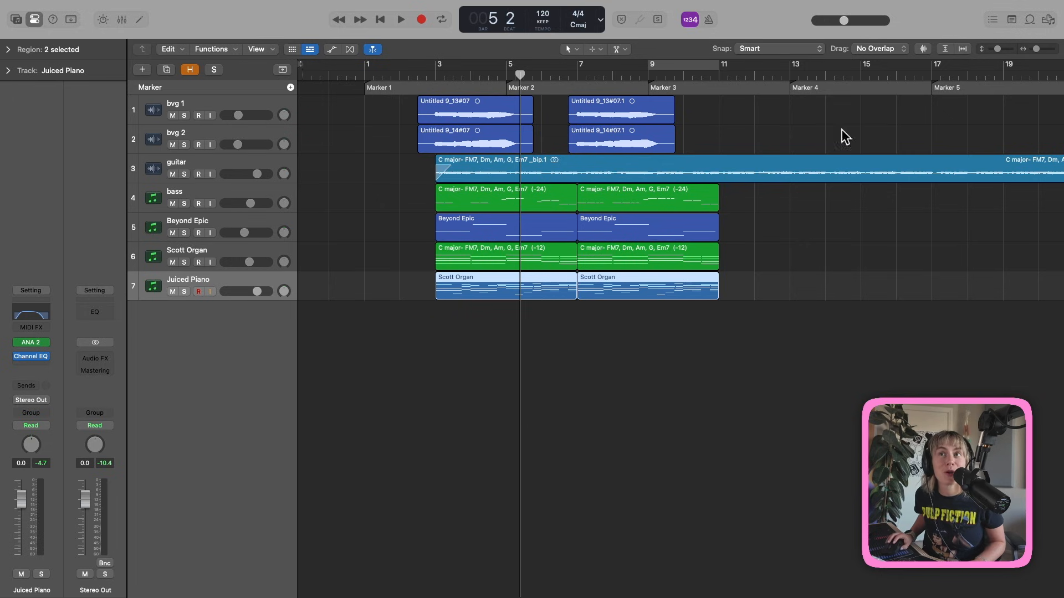
Drag the Syncopated Pop Drumset 05 loop from the Loop Browser into the empty track area.
click(1032, 21)
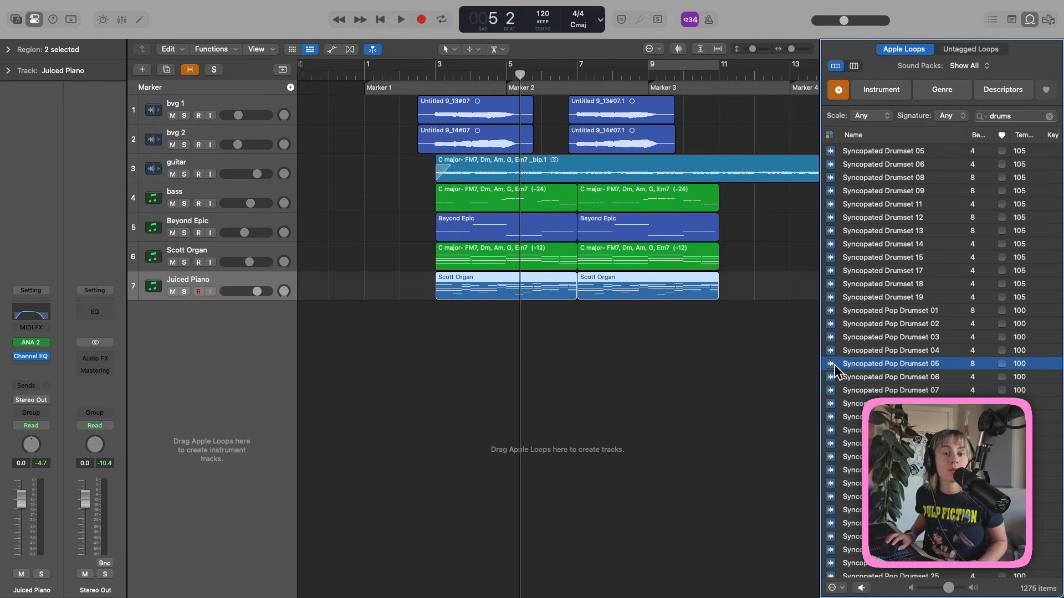
drag(886, 363, 230, 357)
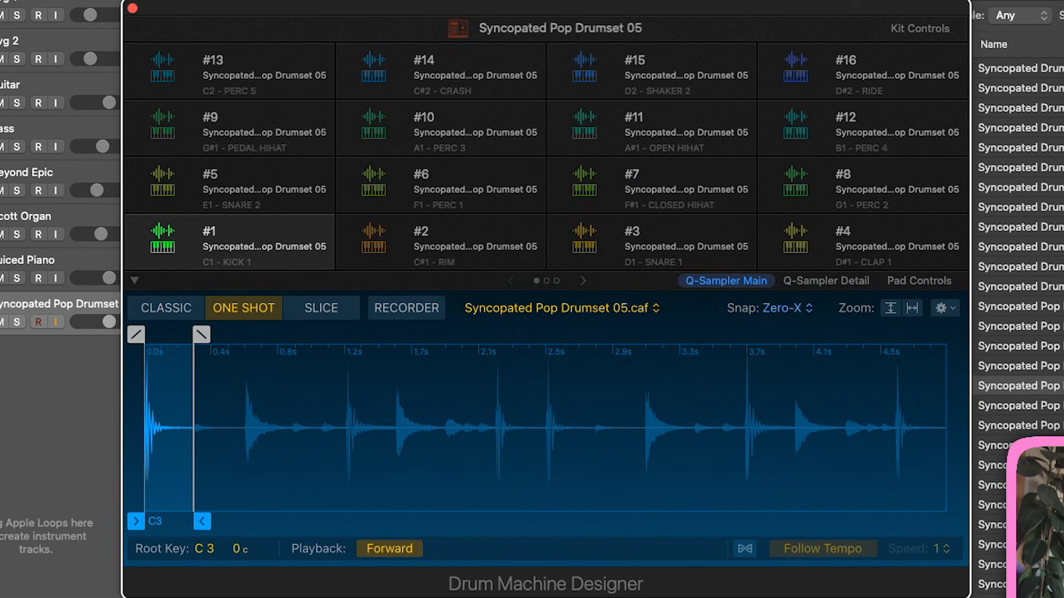
Audition the sliced pads #13, #9, #5, #1 (kick) and #14 (crash) in Drum Machine Designer.
click(162, 62)
click(167, 117)
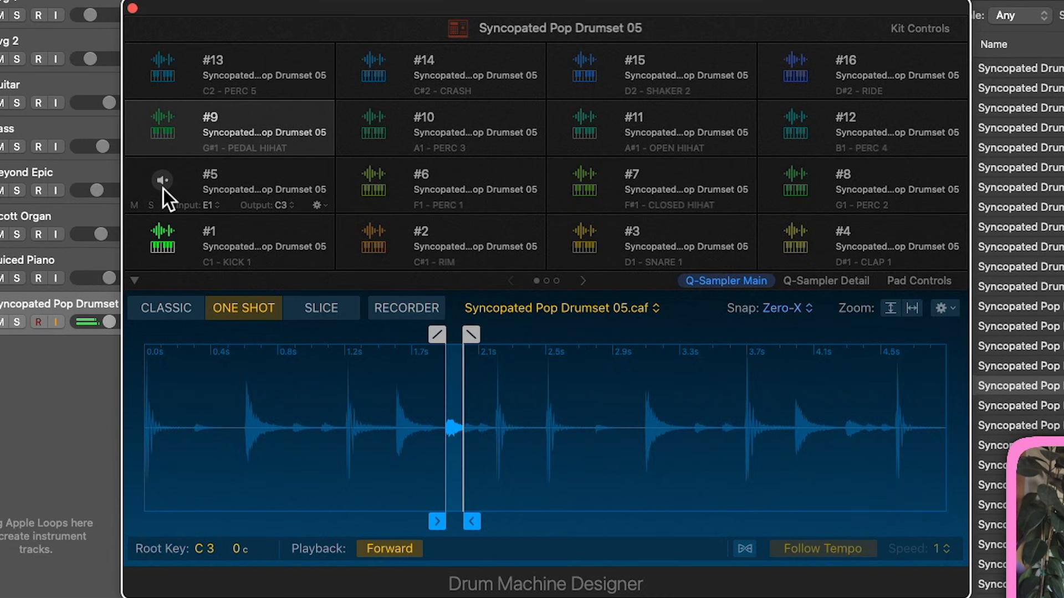
click(162, 199)
click(160, 236)
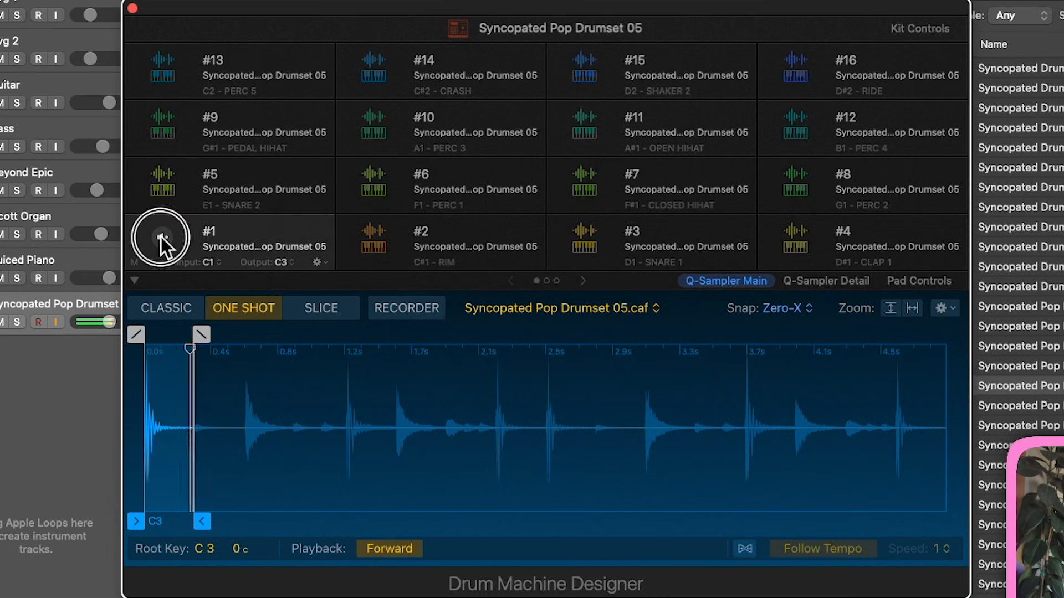
click(407, 94)
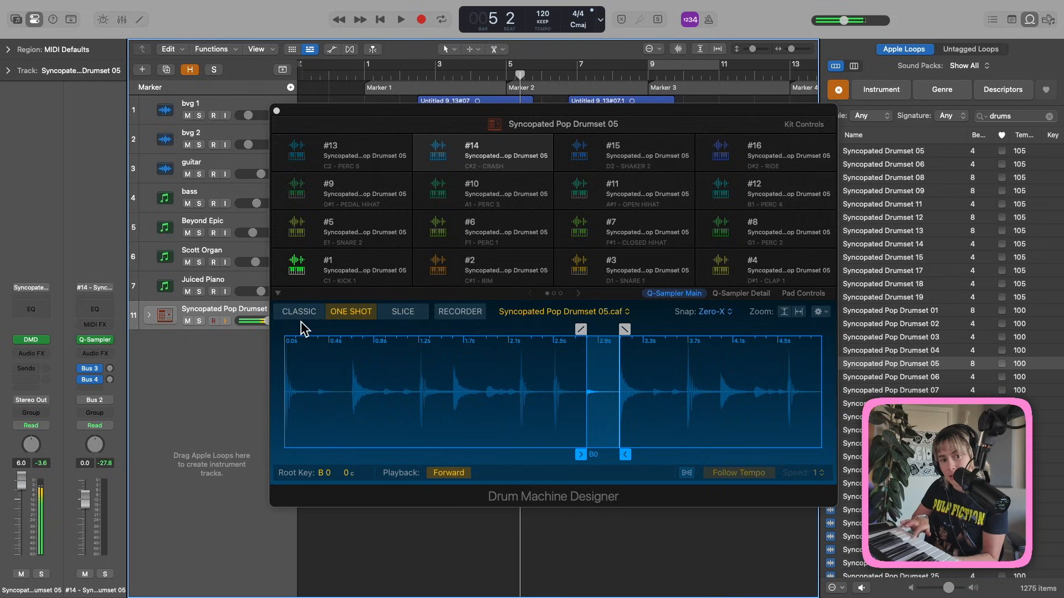
In the Step Sequencer, place kicks on steps 1, 5, 9 and 13.
click(277, 111)
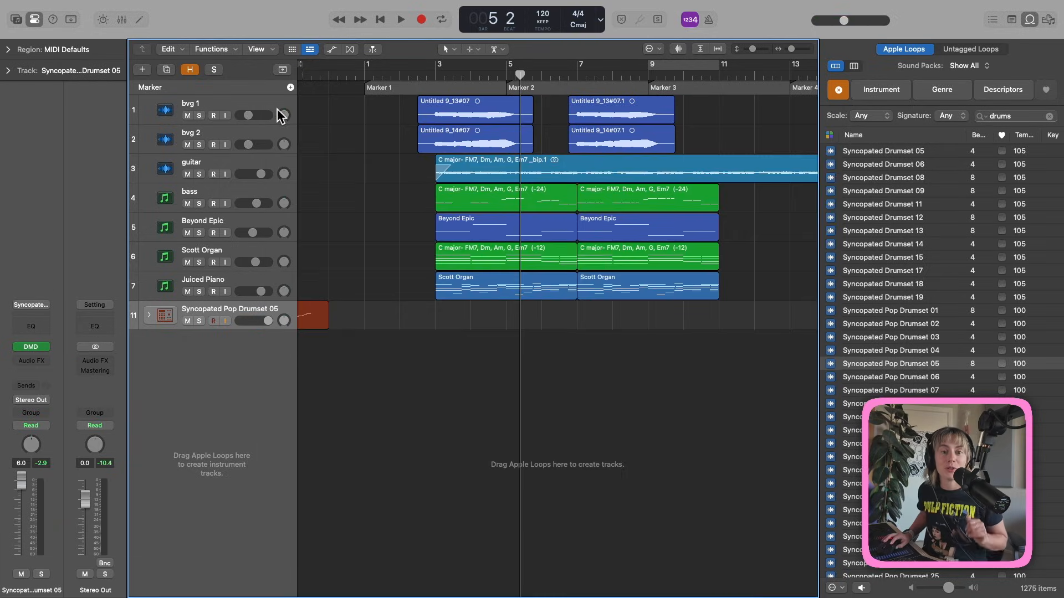
key(p)
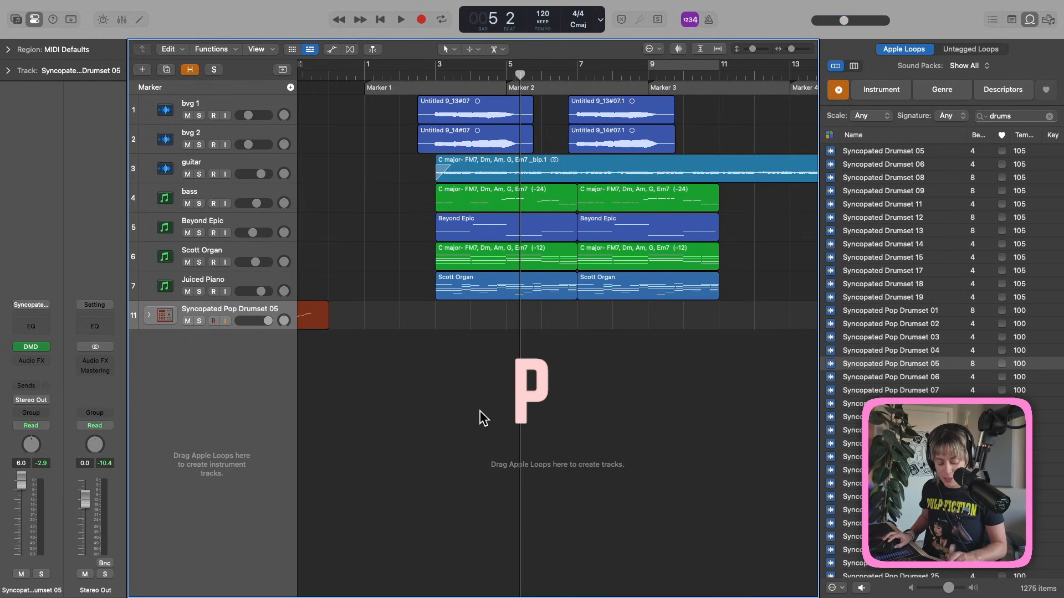
click(521, 328)
click(329, 394)
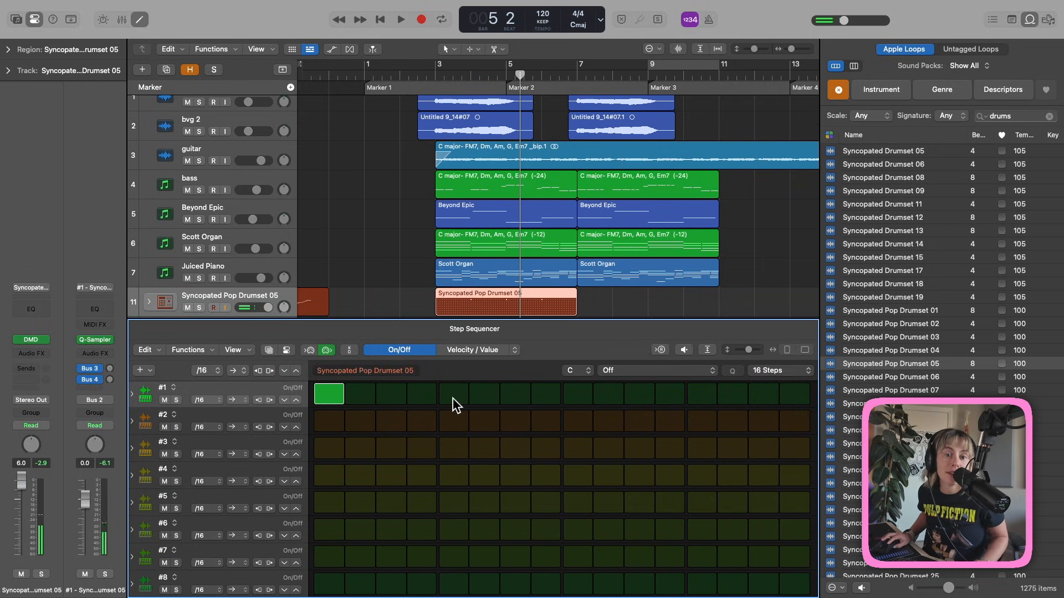
click(453, 396)
click(578, 394)
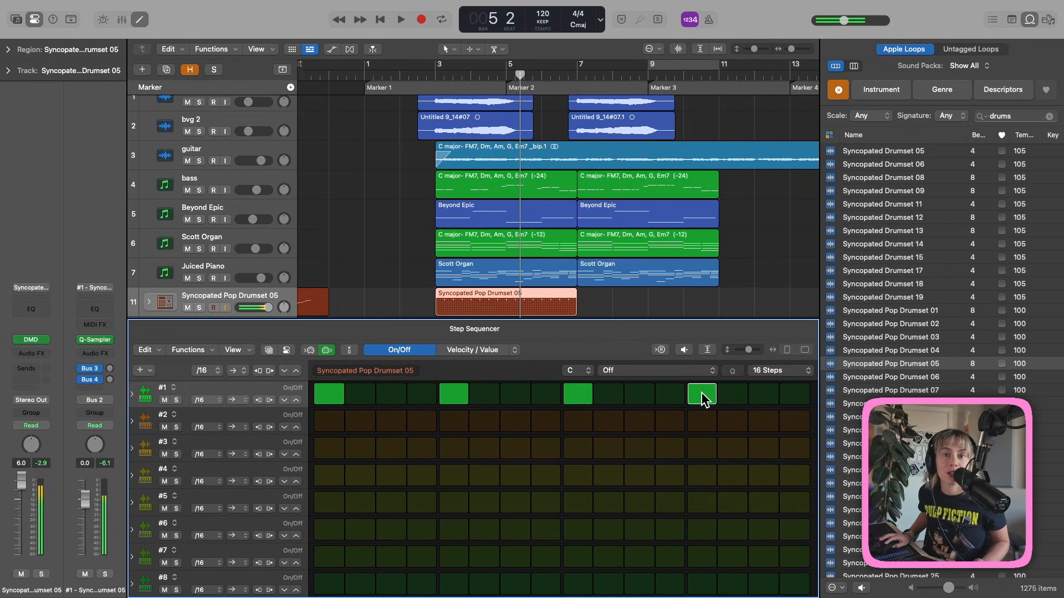
Add rim hits on the even steps 2 through 12 in row #2.
click(422, 421)
click(361, 421)
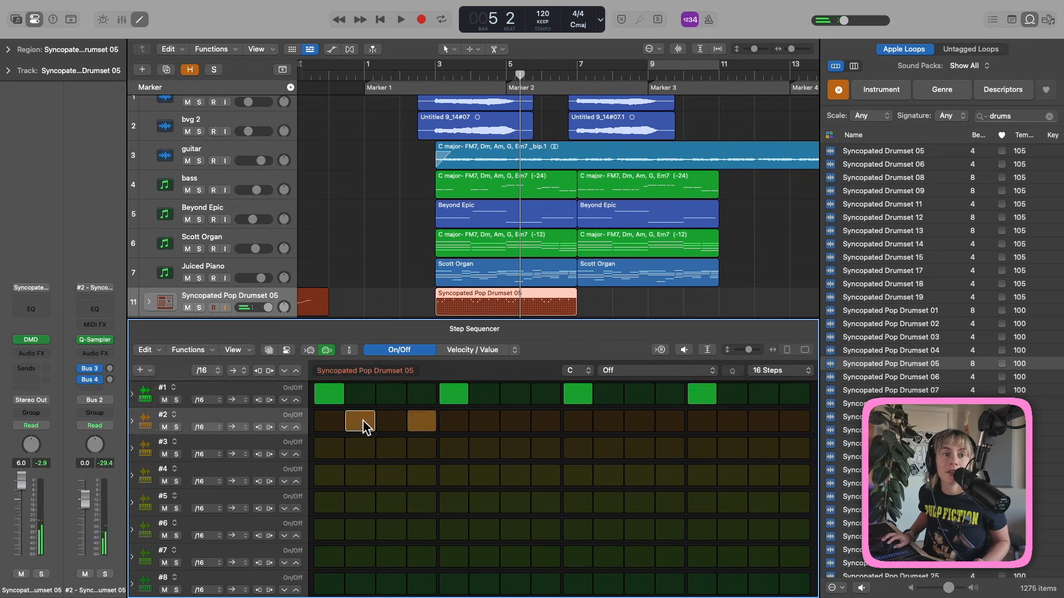
click(546, 421)
click(609, 421)
click(670, 421)
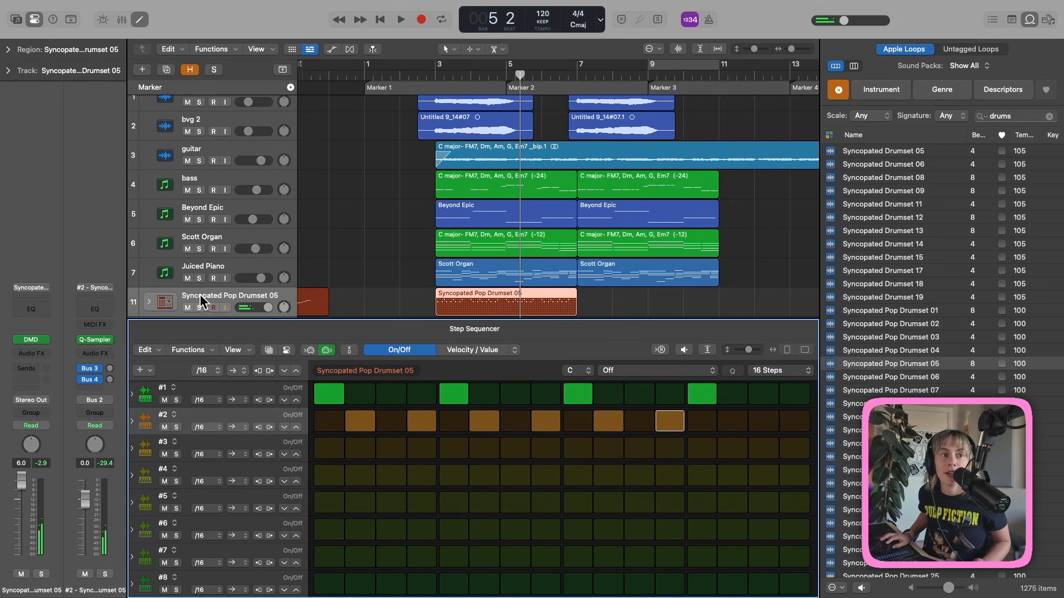
click(31, 338)
Select rim pad #2 and give its sample a 0.136 s fade-out.
click(300, 264)
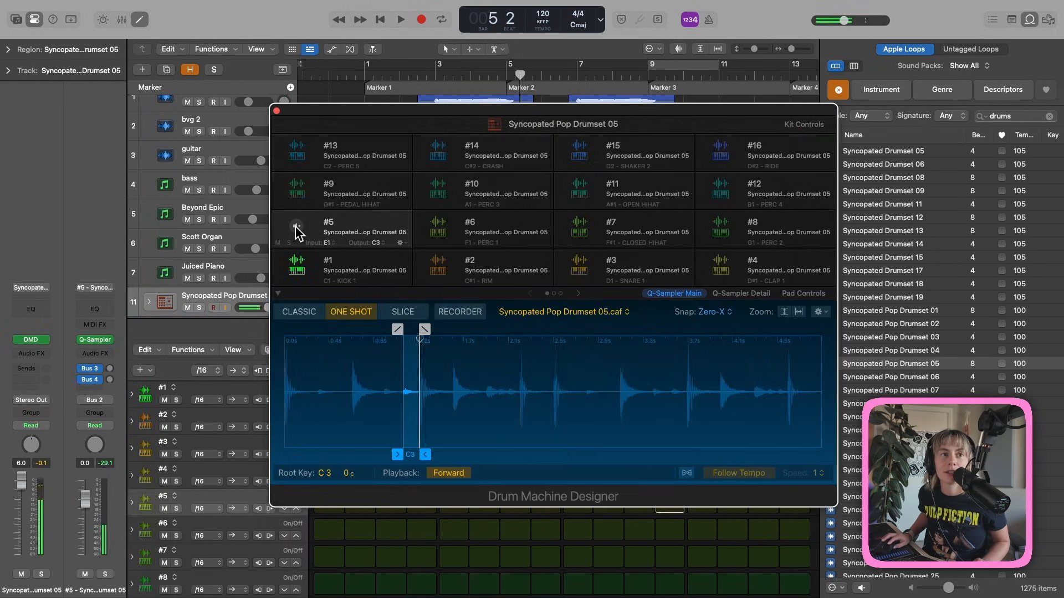
click(297, 184)
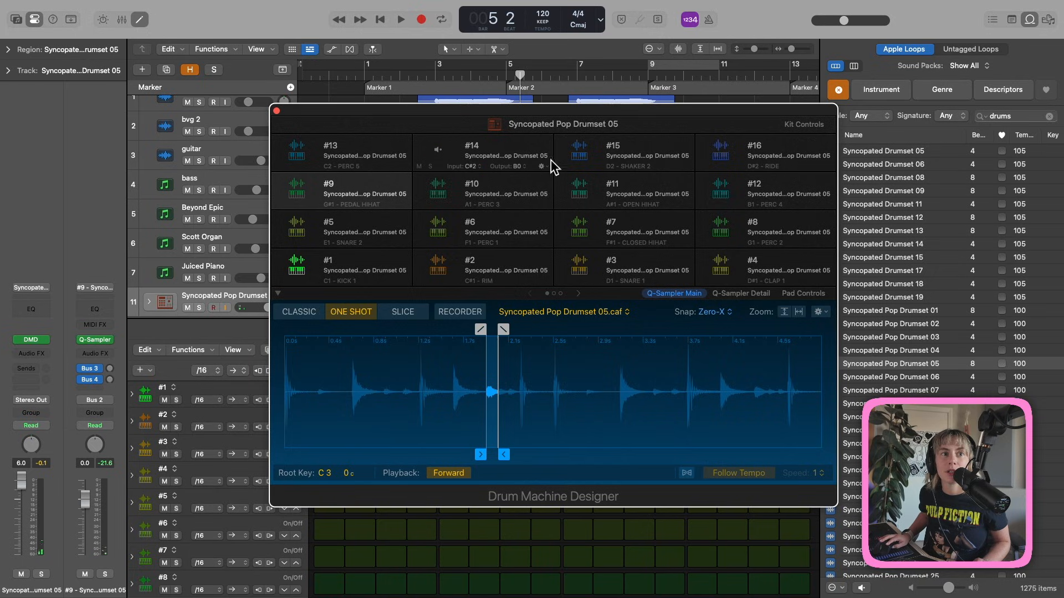
click(440, 269)
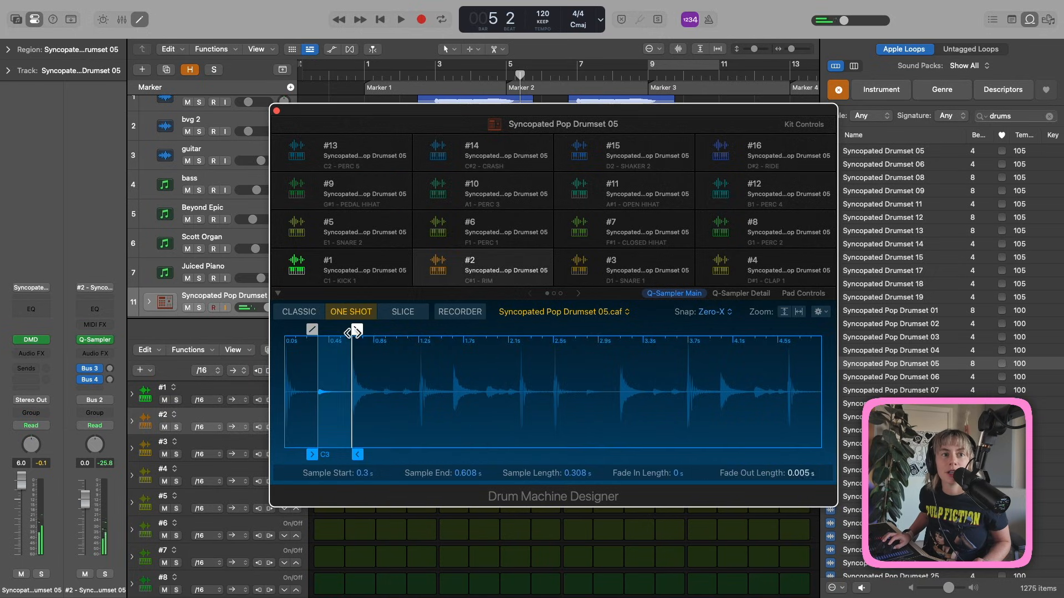
drag(355, 329, 342, 329)
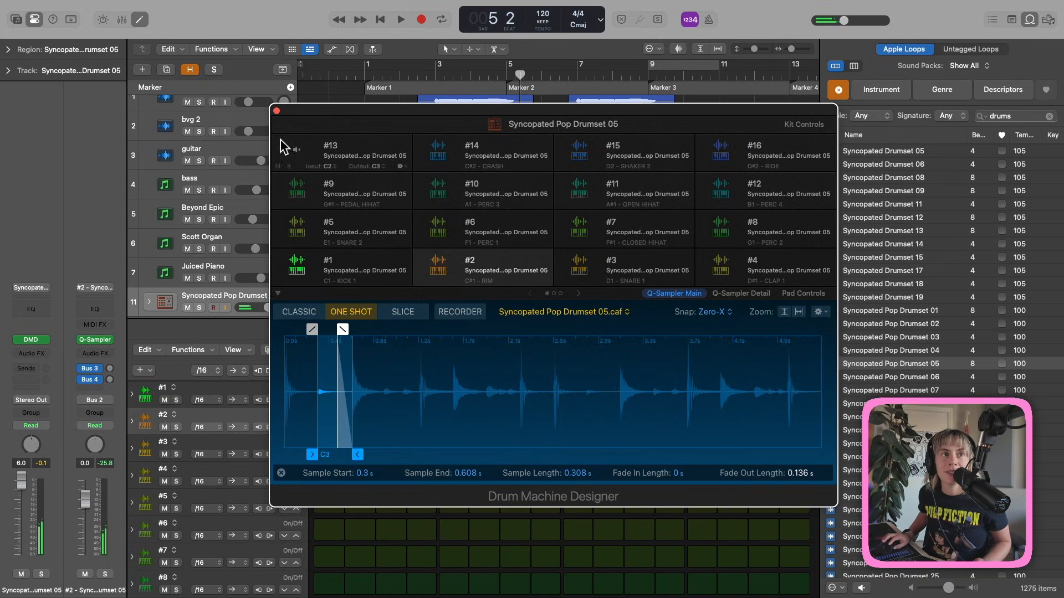
click(277, 111)
Add snares on steps 5 and 13 plus a late-bar rim hit, then play the pattern.
click(437, 75)
click(327, 447)
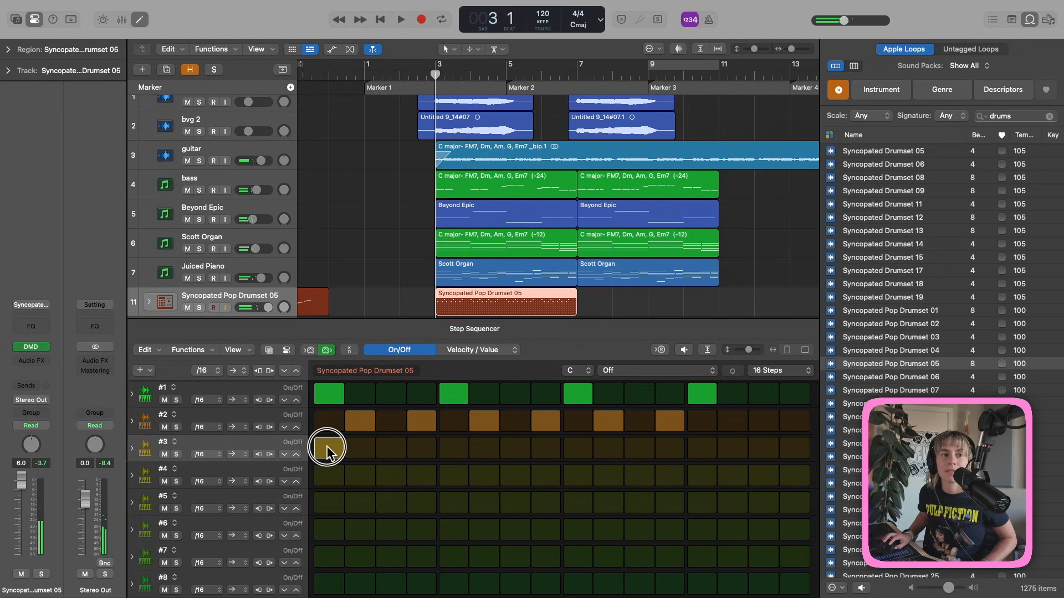
click(327, 447)
click(453, 447)
click(704, 448)
key(space)
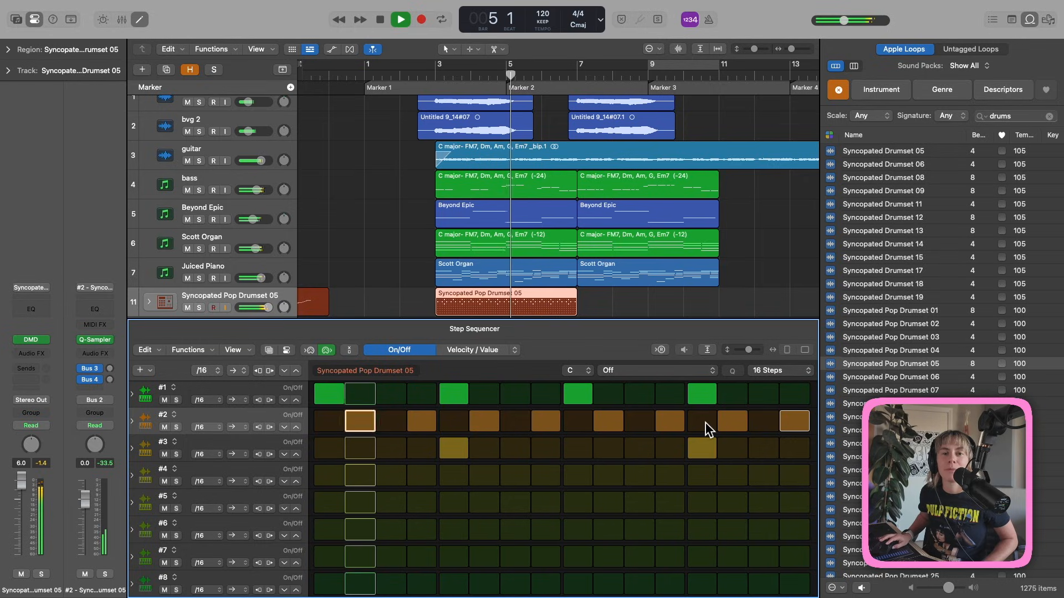
key(space)
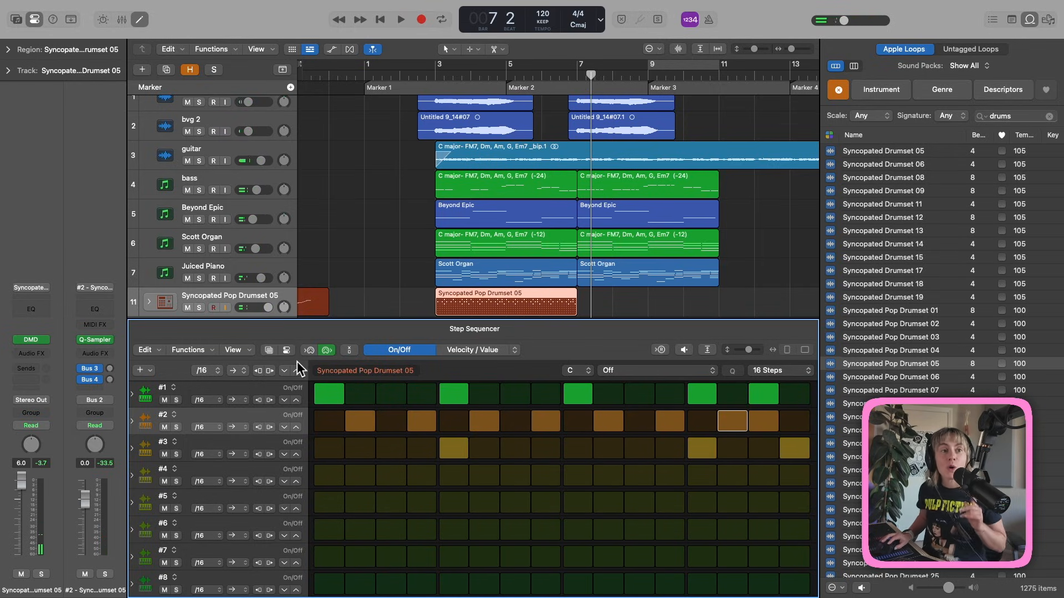
Browse the Drums category of preset patterns in the Pattern Browser.
click(268, 349)
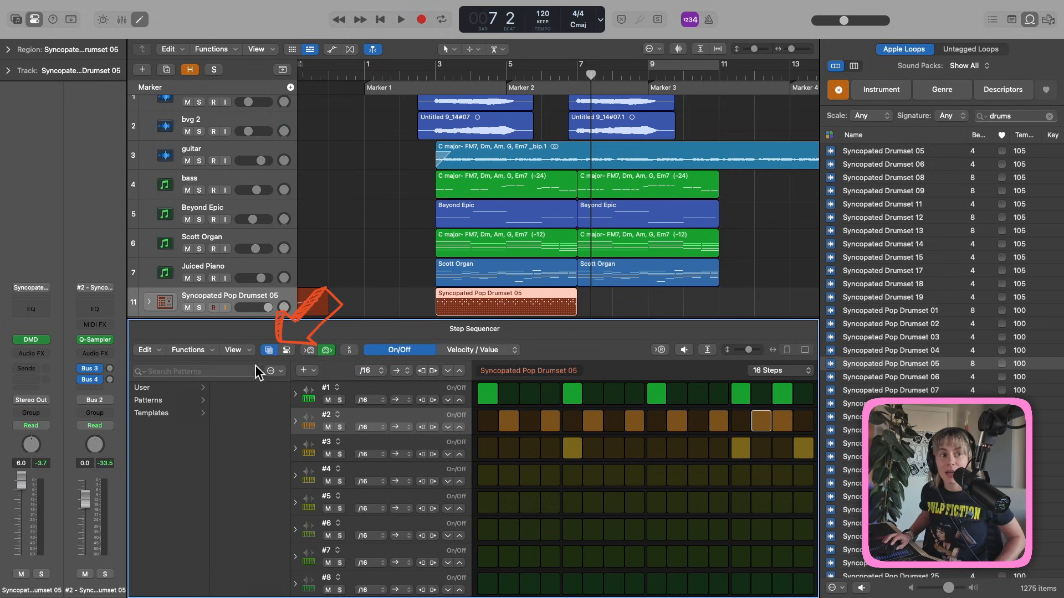
click(165, 400)
click(244, 412)
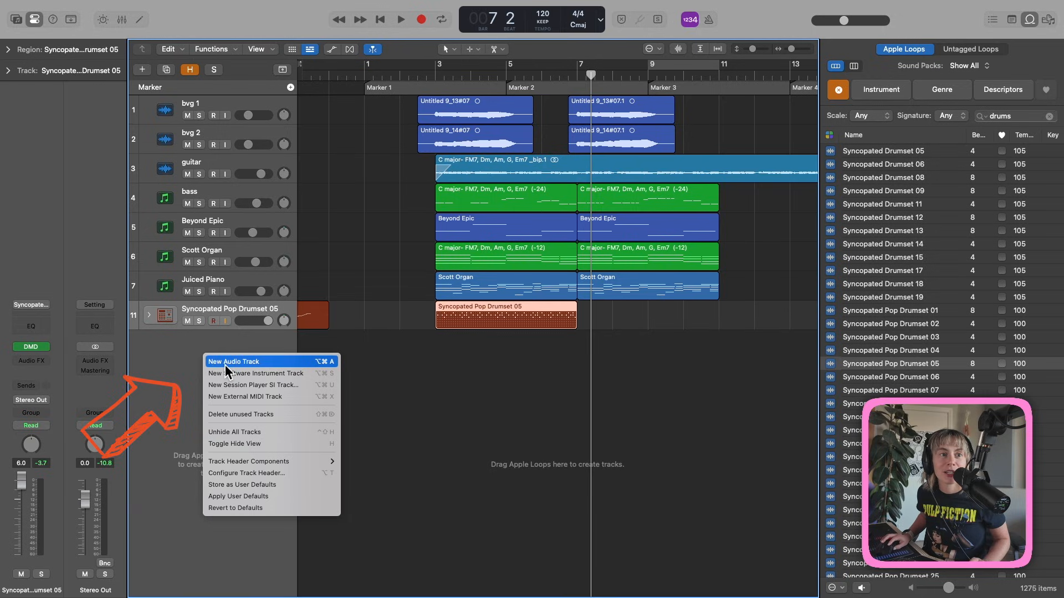
Create a new software instrument track and load the Slow Jam drum kit from the Library.
click(227, 379)
double_click(225, 371)
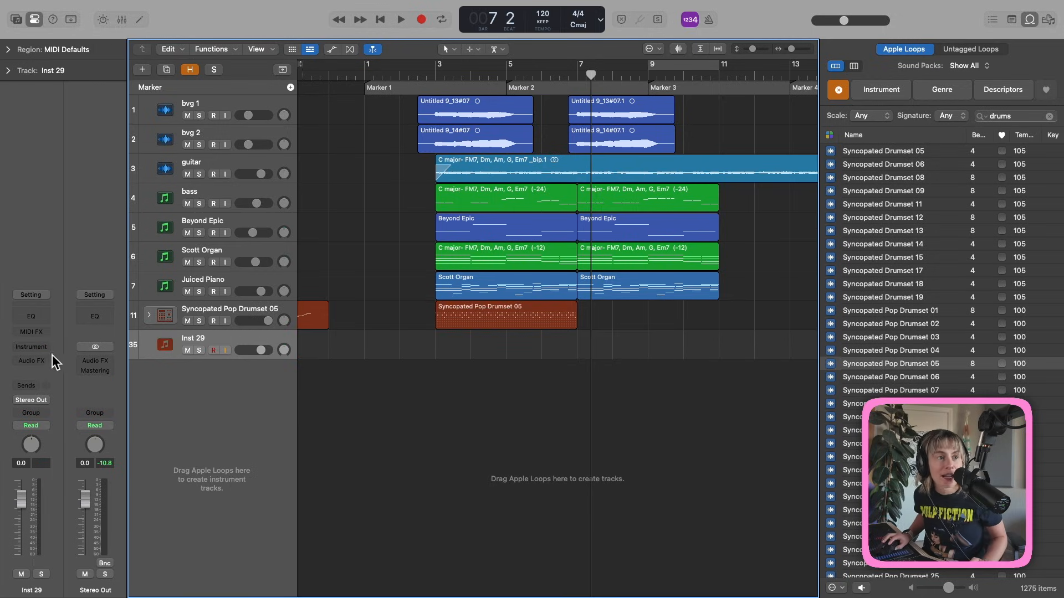
click(17, 18)
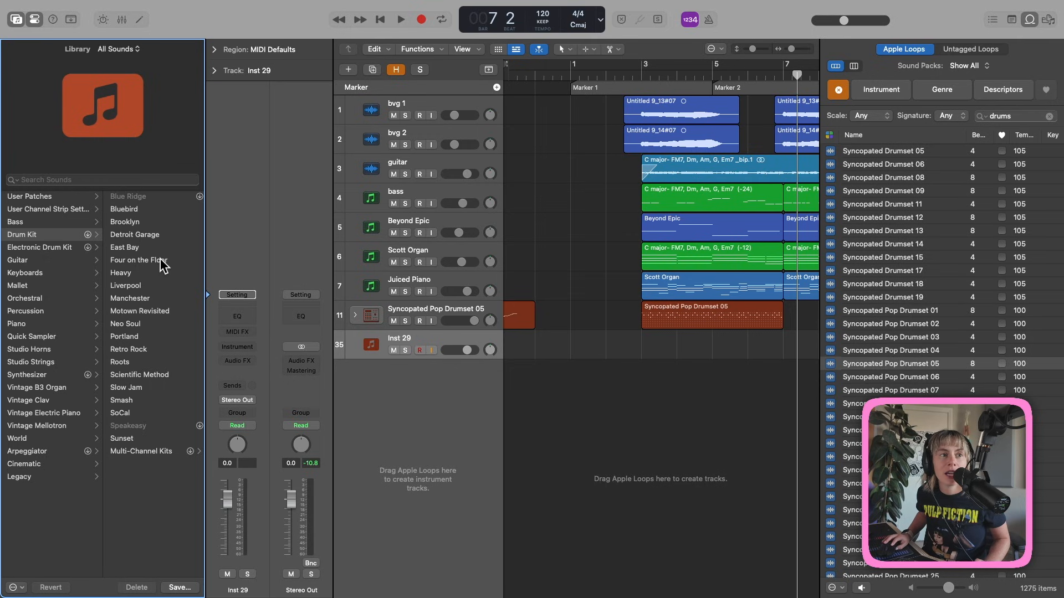
click(151, 387)
click(641, 74)
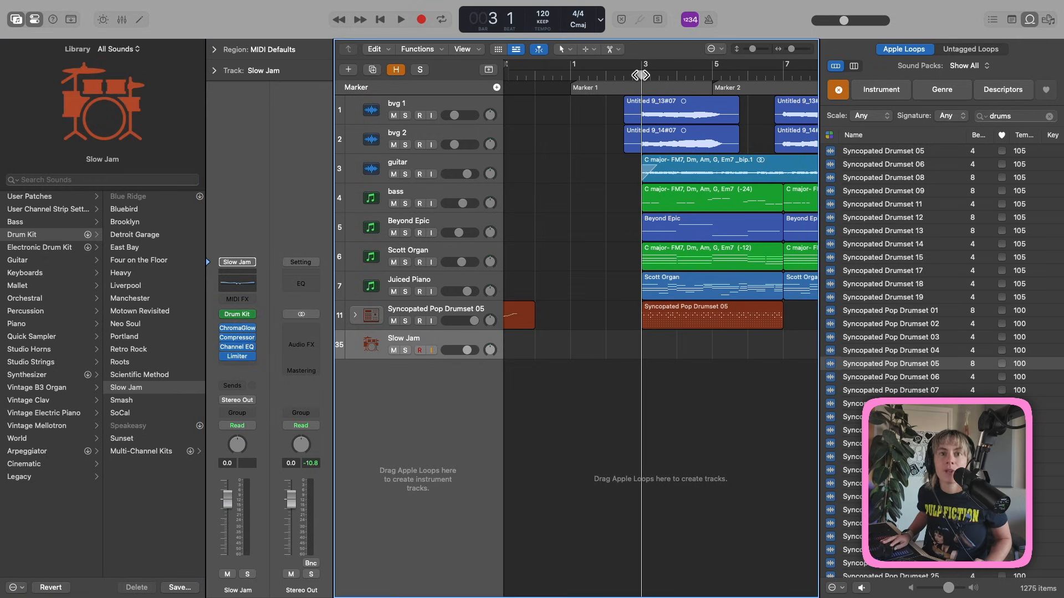
Load the Autumn Leaves Beat drum pattern in the Step Sequencer and close Loops and Library.
key(p)
click(612, 329)
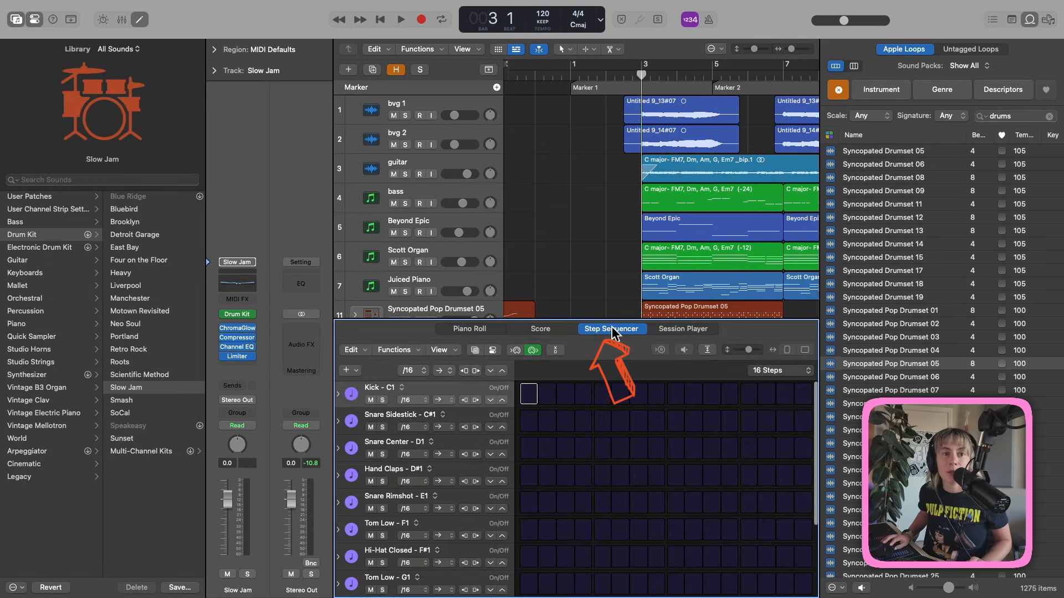
click(475, 350)
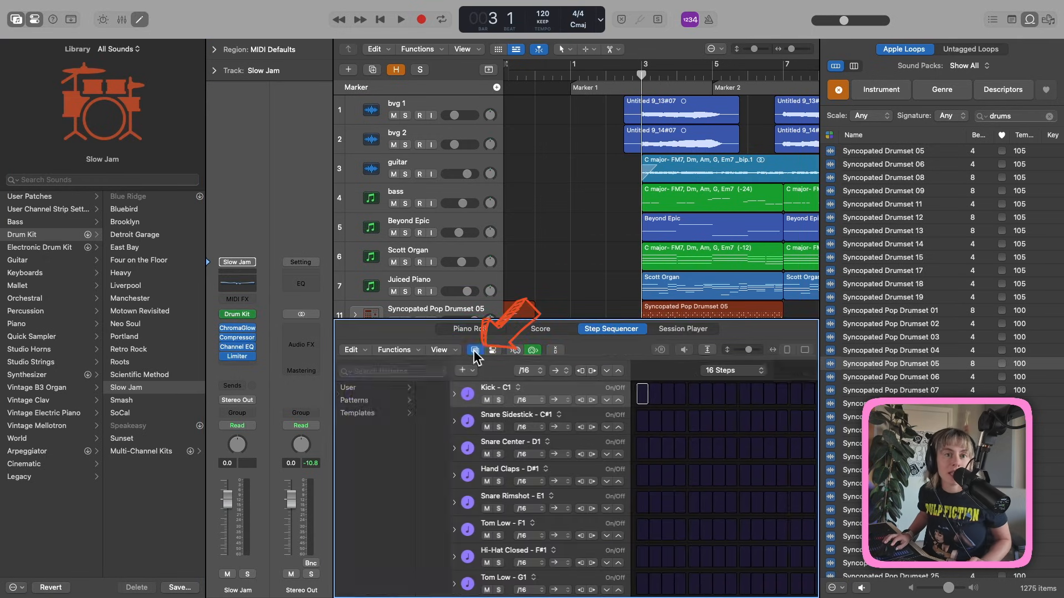
click(371, 400)
click(449, 413)
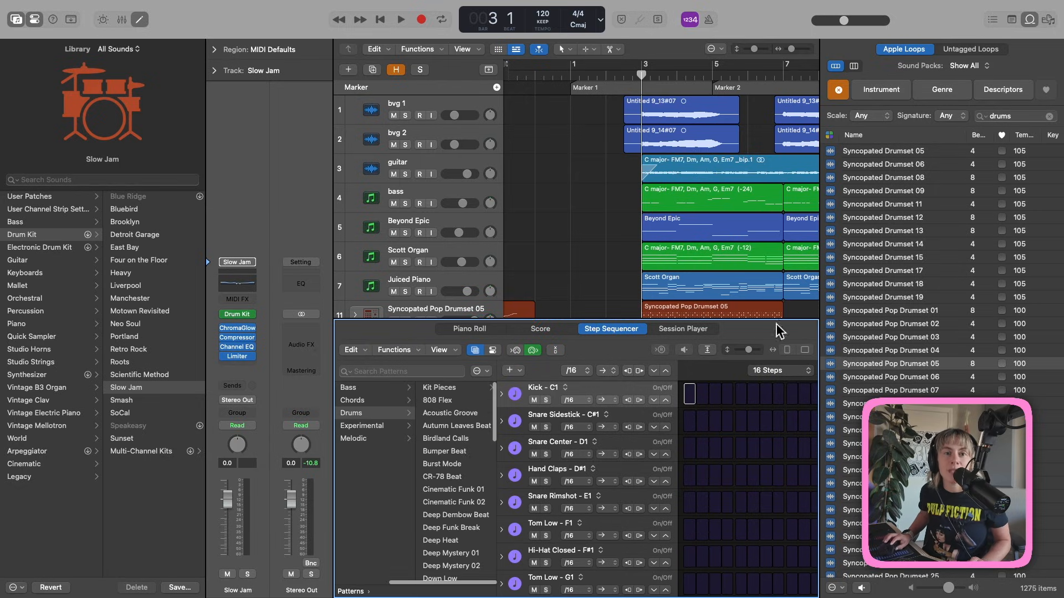
click(459, 425)
click(1029, 21)
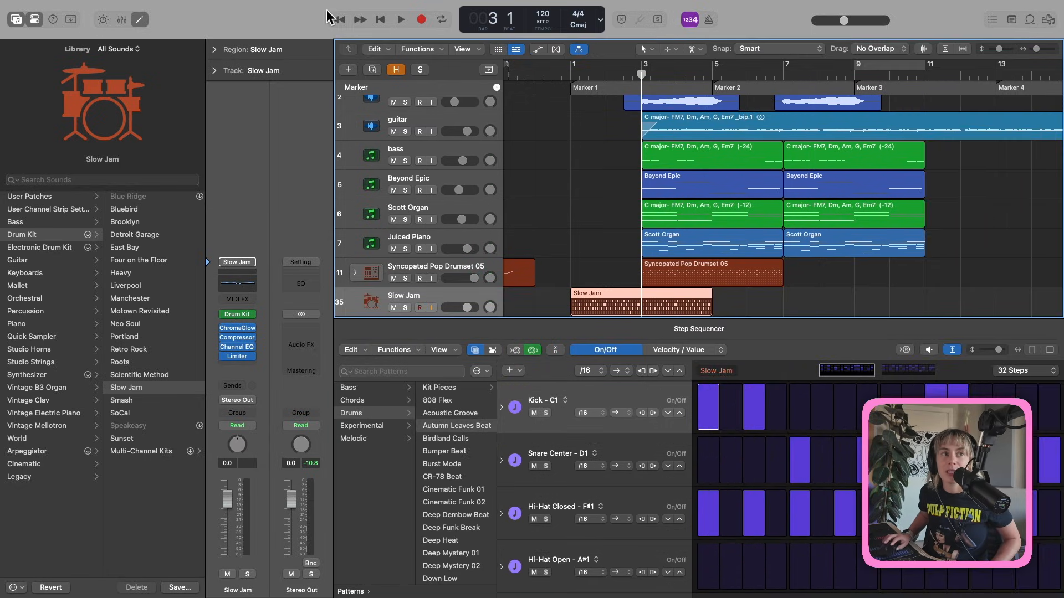
click(16, 19)
Play back while auditioning Burst Mode and Deep Dembow Beat, settling on Deep Heat.
key(space)
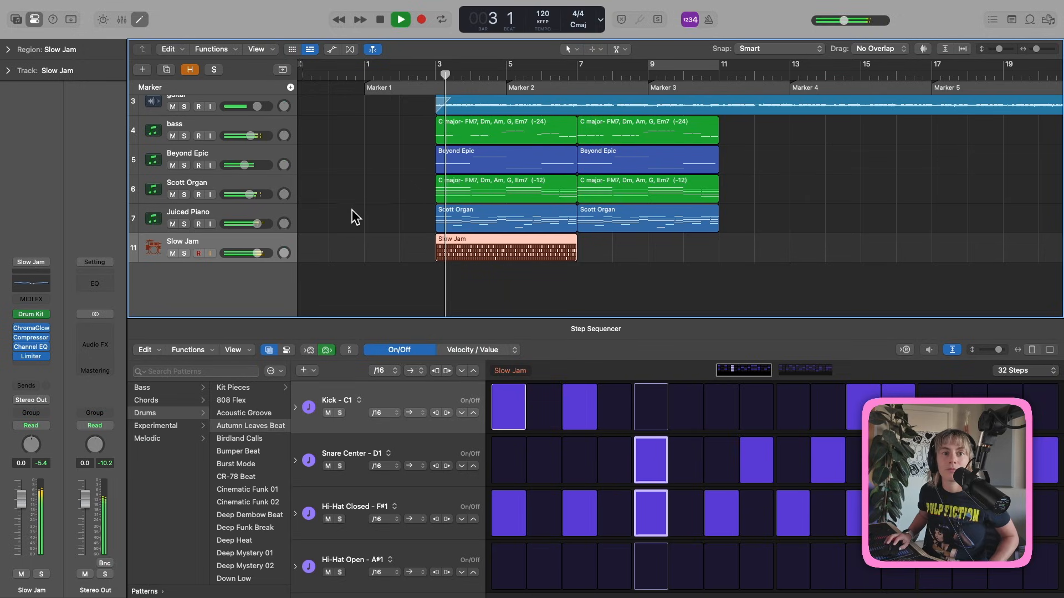
click(242, 467)
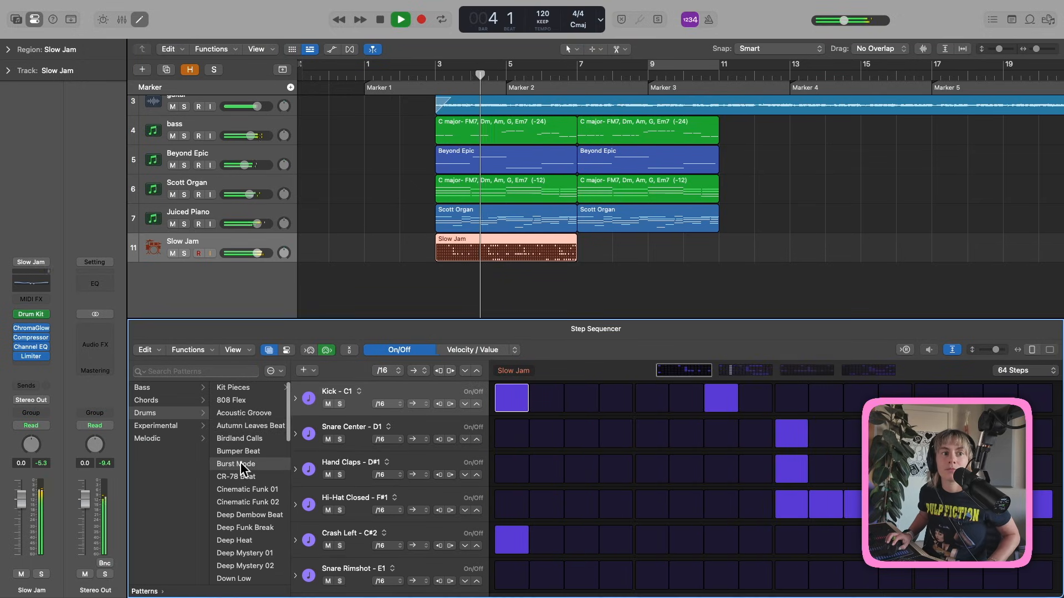
click(238, 516)
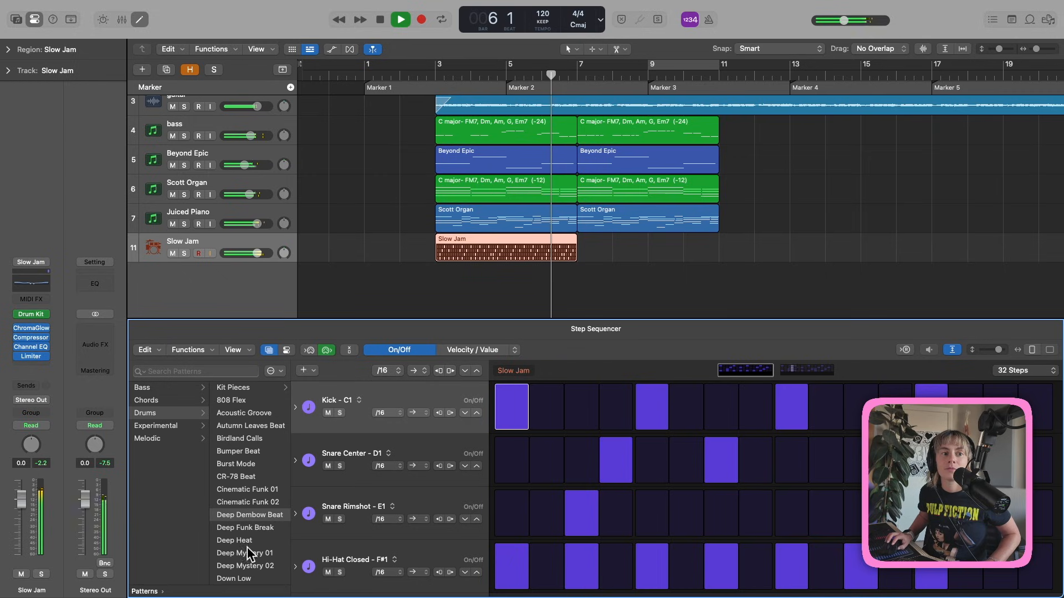
click(248, 540)
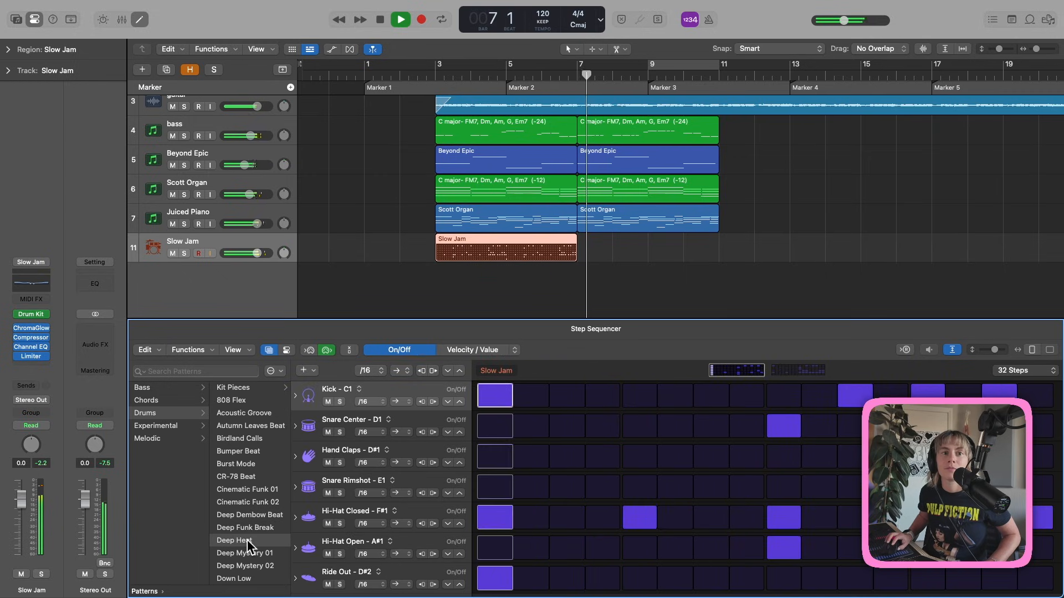